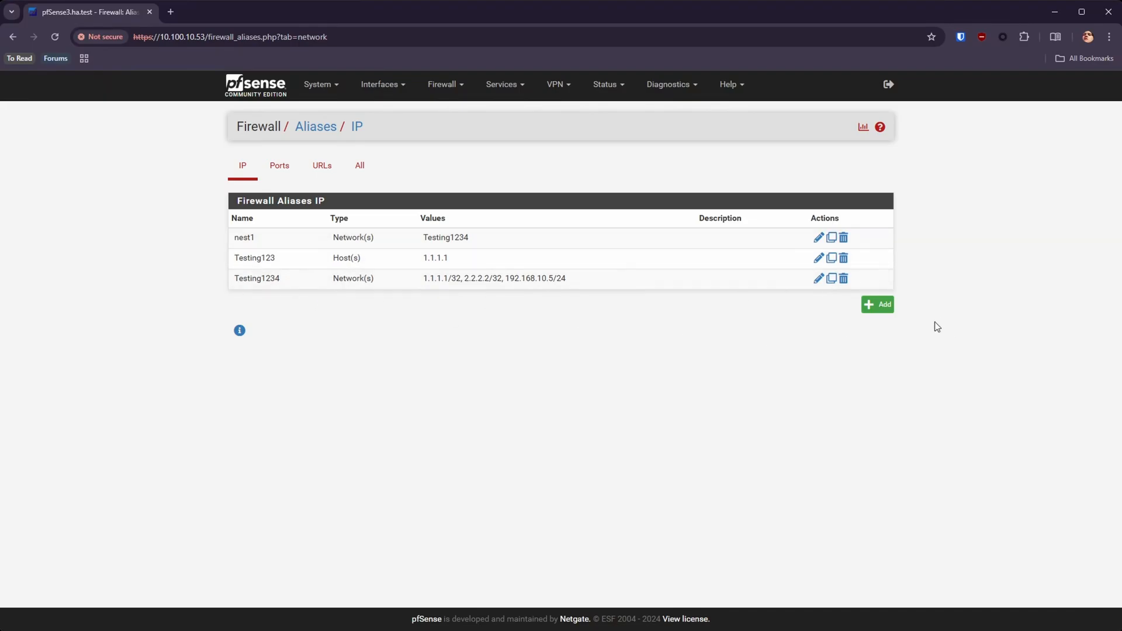
Step: Rename the Testing123 host alias to TestingHosts, save it and apply the changes
double_click(559, 261)
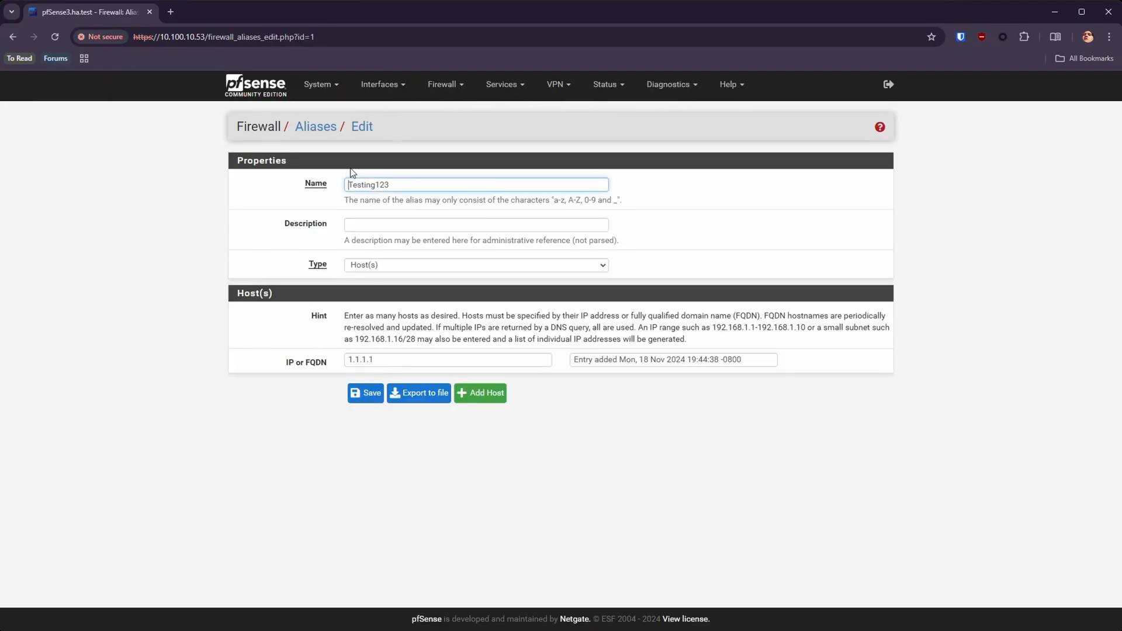
left_click_drag(413, 183, 274, 181)
left_click_drag(402, 184, 376, 184)
type("Hosts")
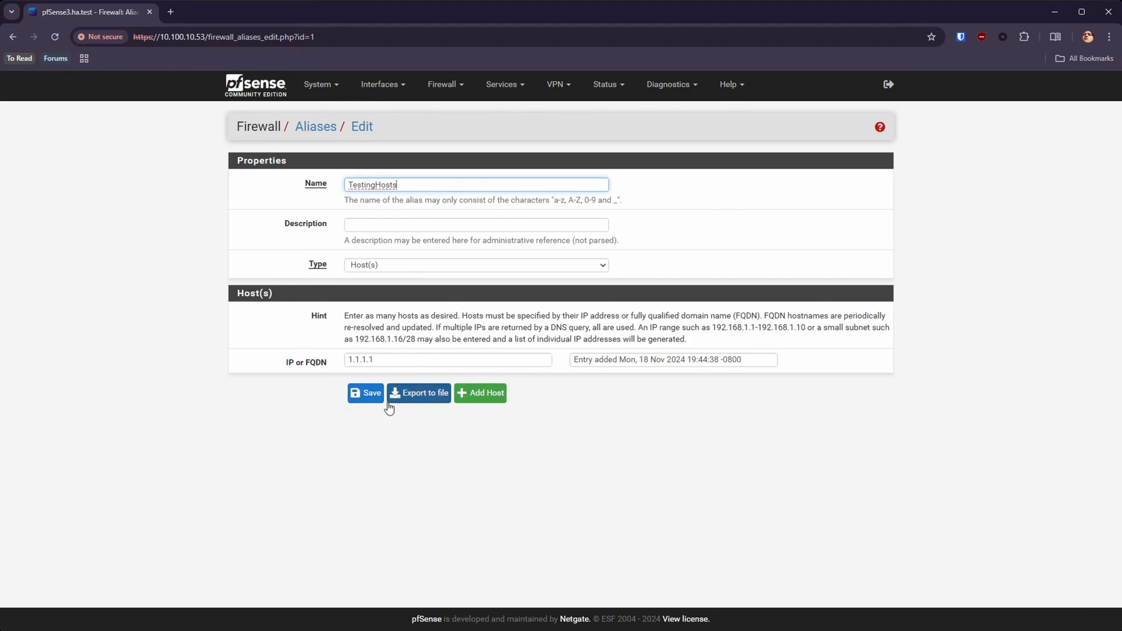
left_click(366, 393)
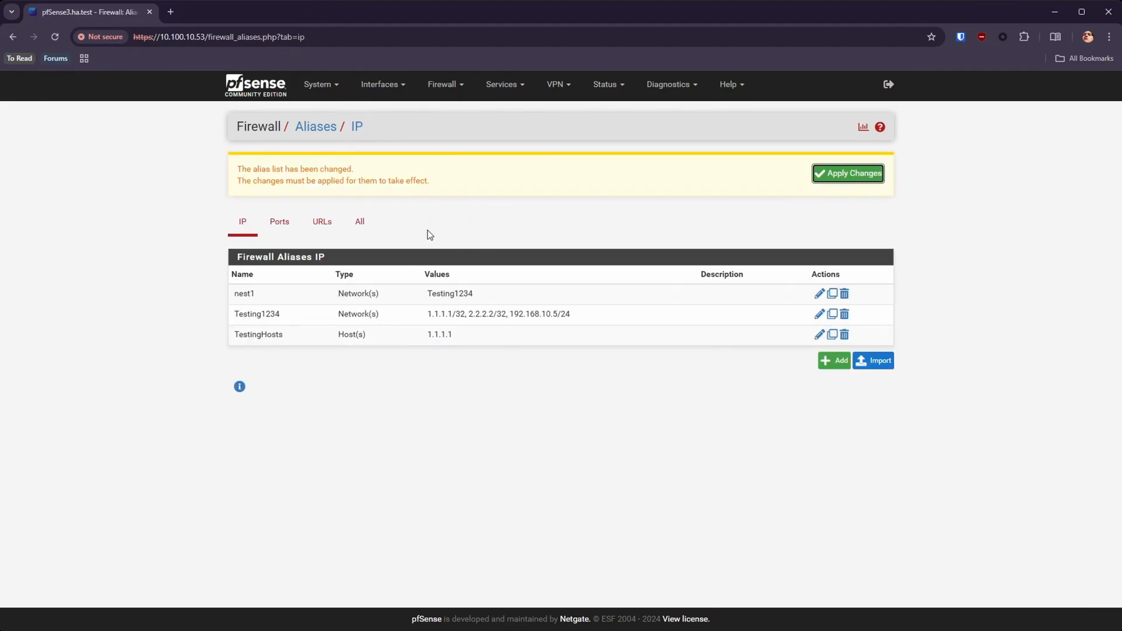
left_click(848, 173)
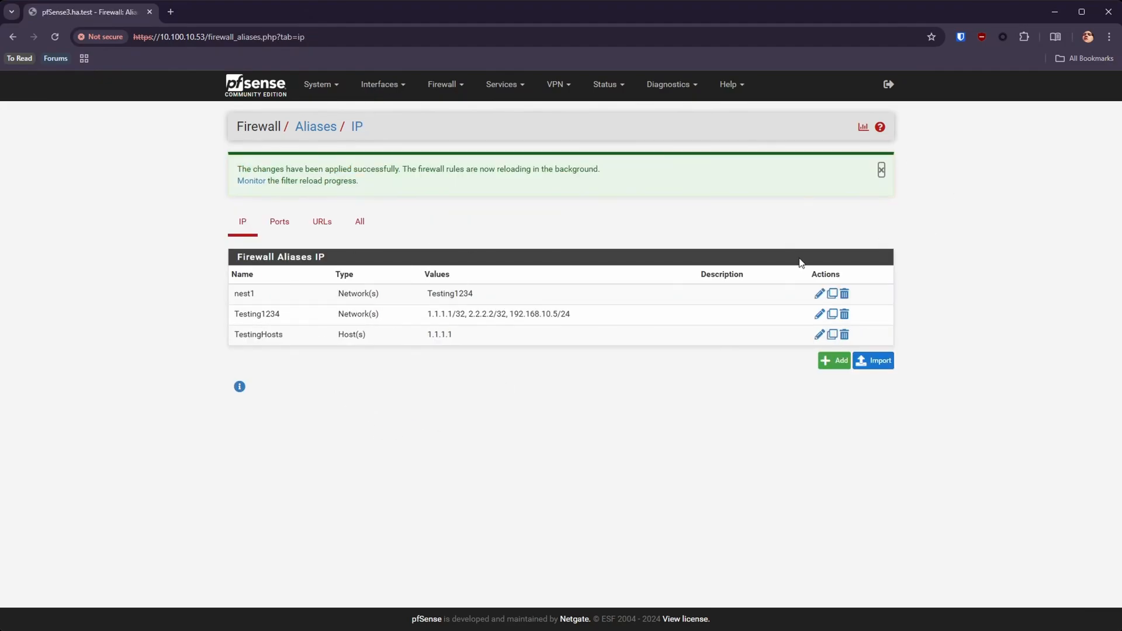
Step: Open the Testing1234 network alias for editing and change its name to TestingNet
double_click(417, 315)
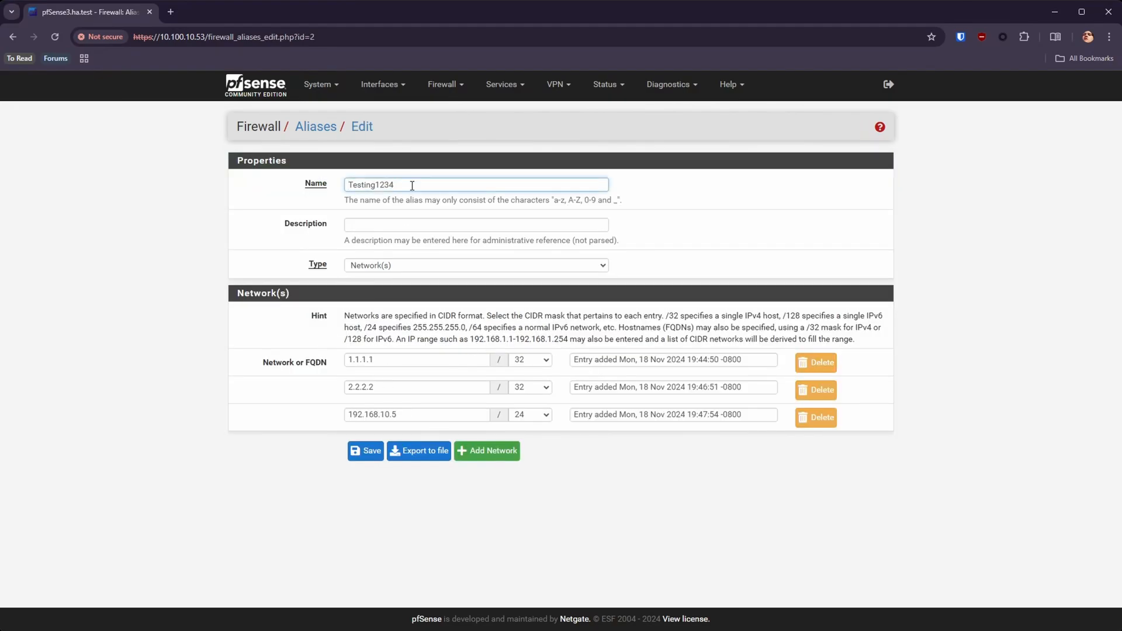
left_click_drag(412, 186, 376, 183)
type("Net")
left_click(529, 365)
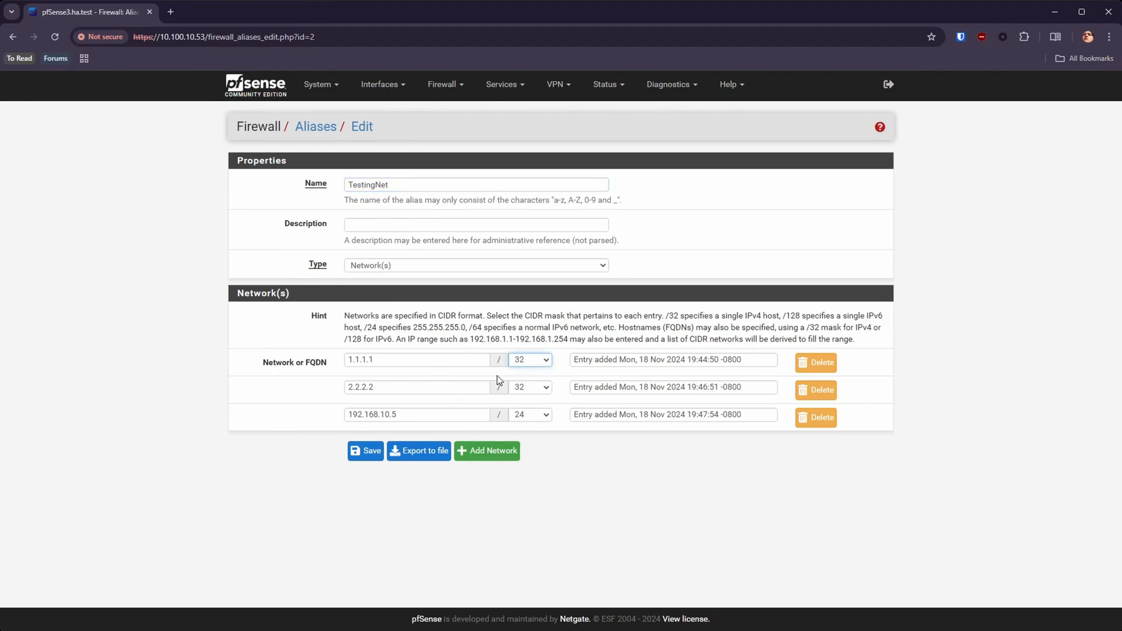
left_click(288, 529)
left_click_drag(384, 360, 343, 361)
left_click_drag(412, 389, 338, 392)
left_click(244, 539)
Step: Change the third network address in the TestingNet alias to 192.168.10.0, save the alias and apply the changes
left_click(413, 415)
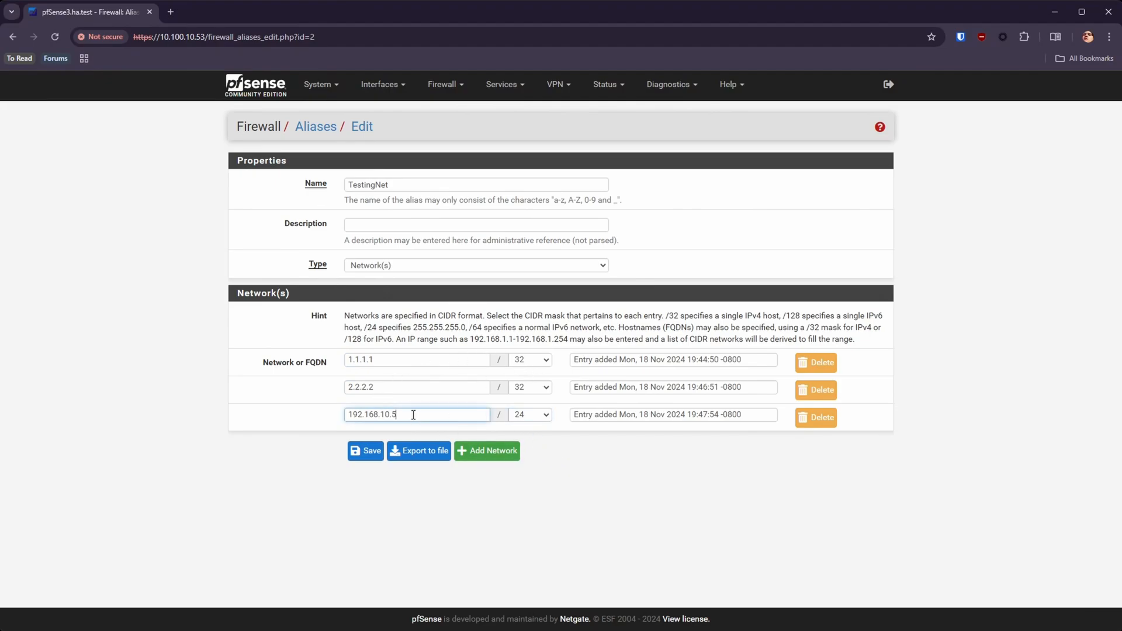
key("BackSpace")
type("0")
left_click(556, 492)
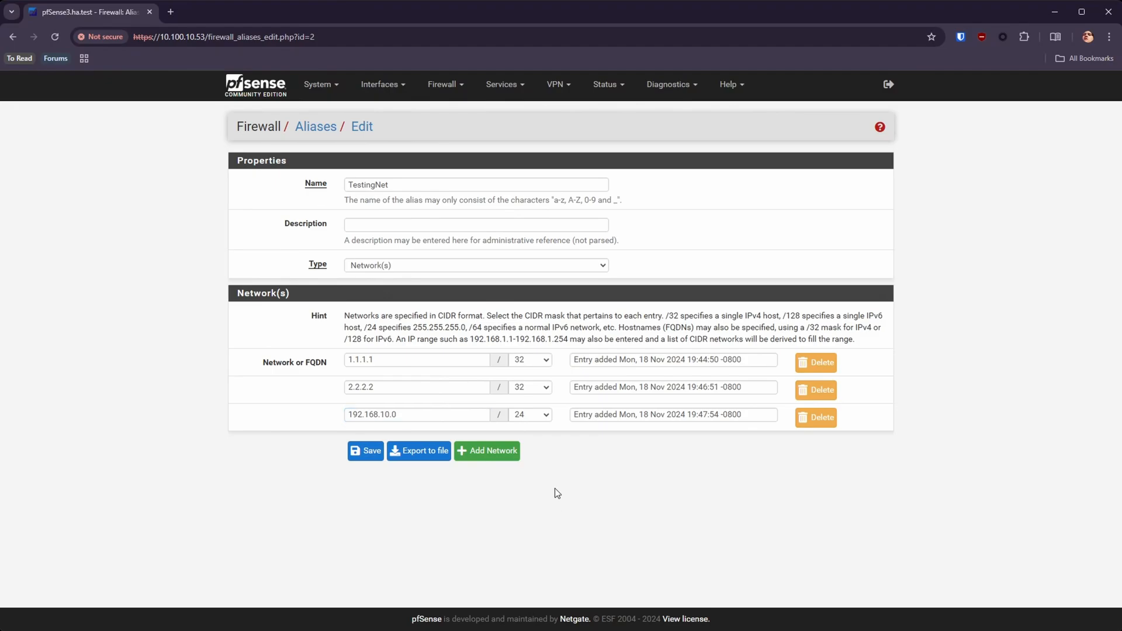
left_click_drag(443, 416, 326, 414)
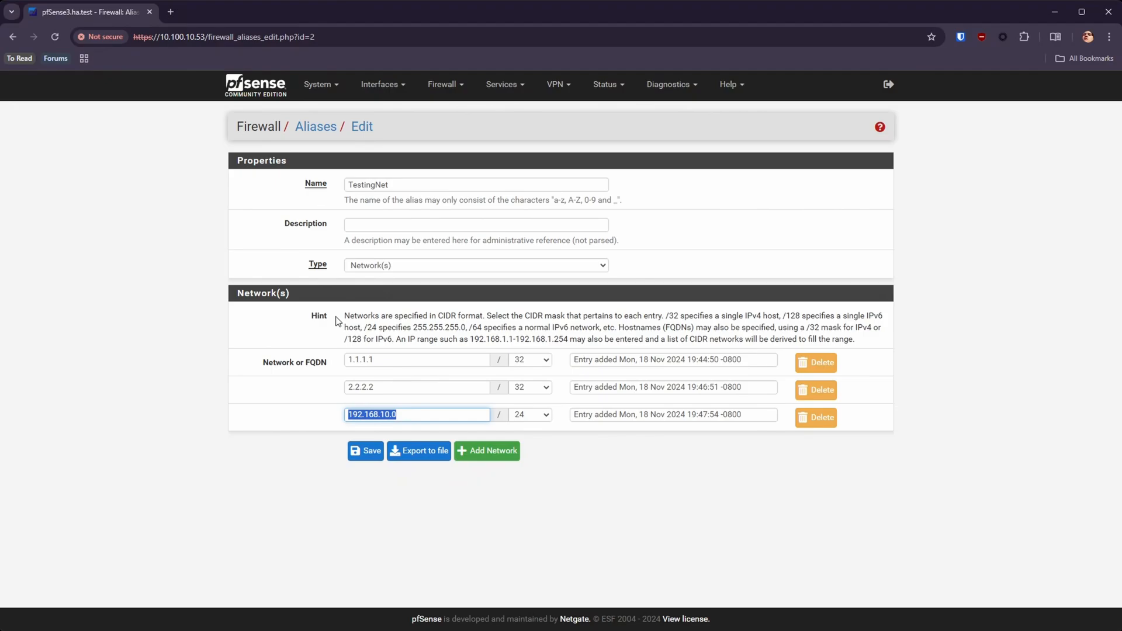
left_click(536, 415)
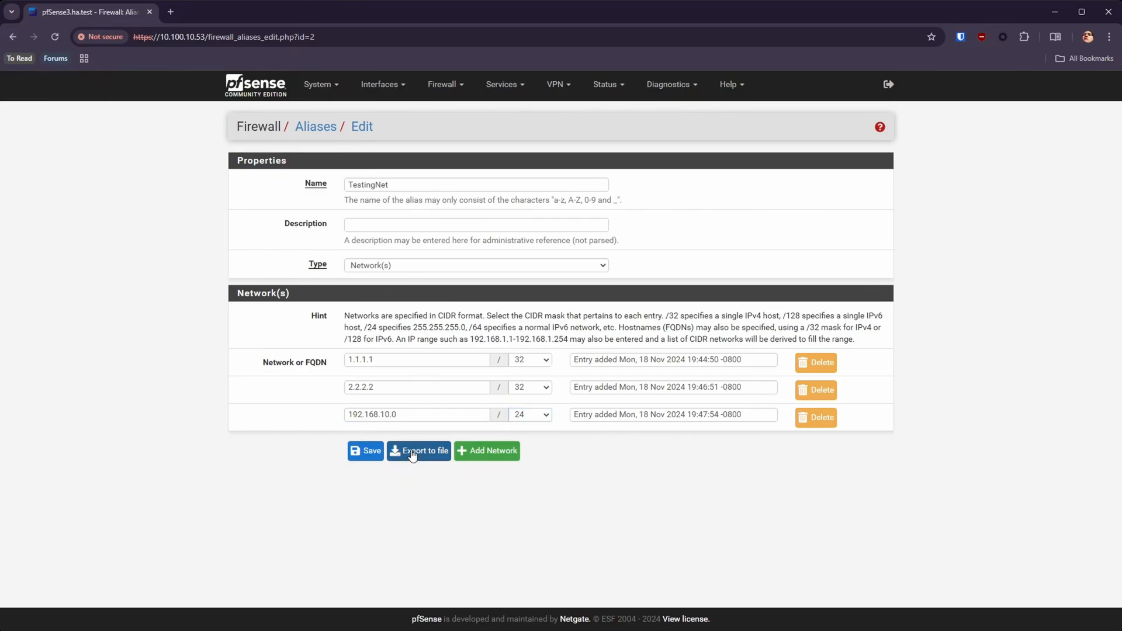
left_click(366, 451)
left_click(850, 173)
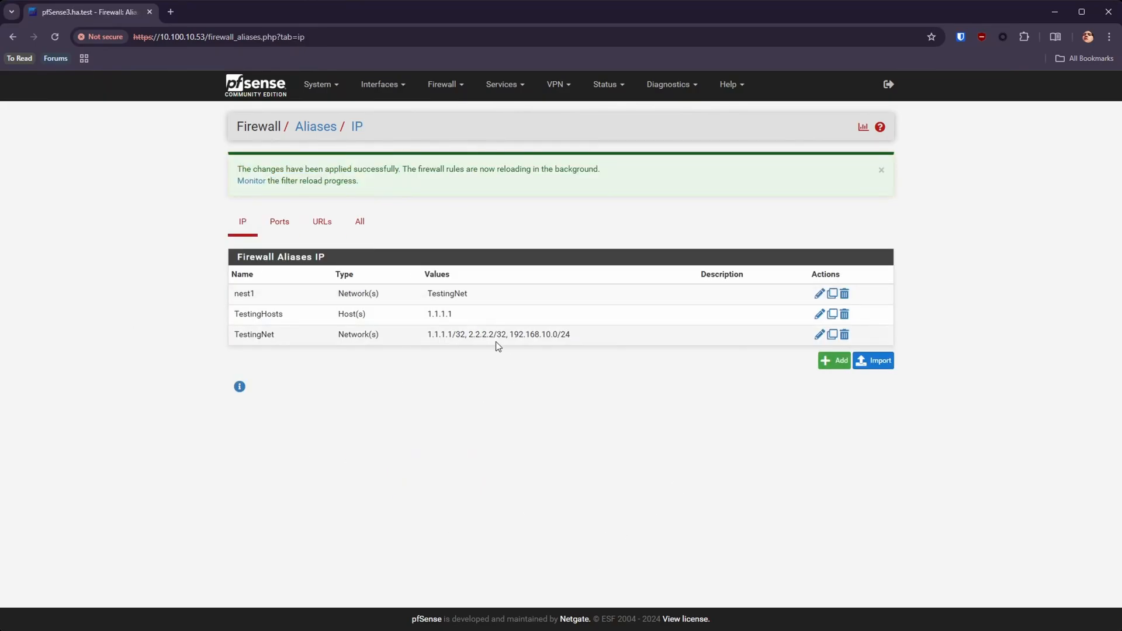
Step: Add the host range 1.1.1.2-1.1.1.5 to the TestingHosts alias, save it and apply the changes
double_click(473, 314)
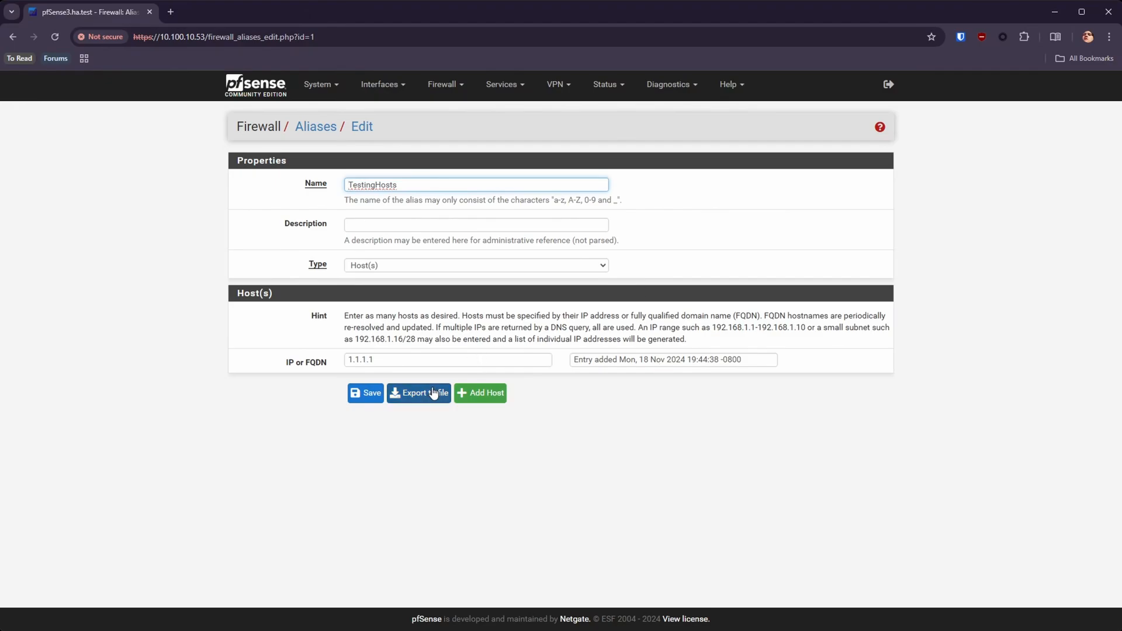
left_click(480, 392)
left_click(400, 388)
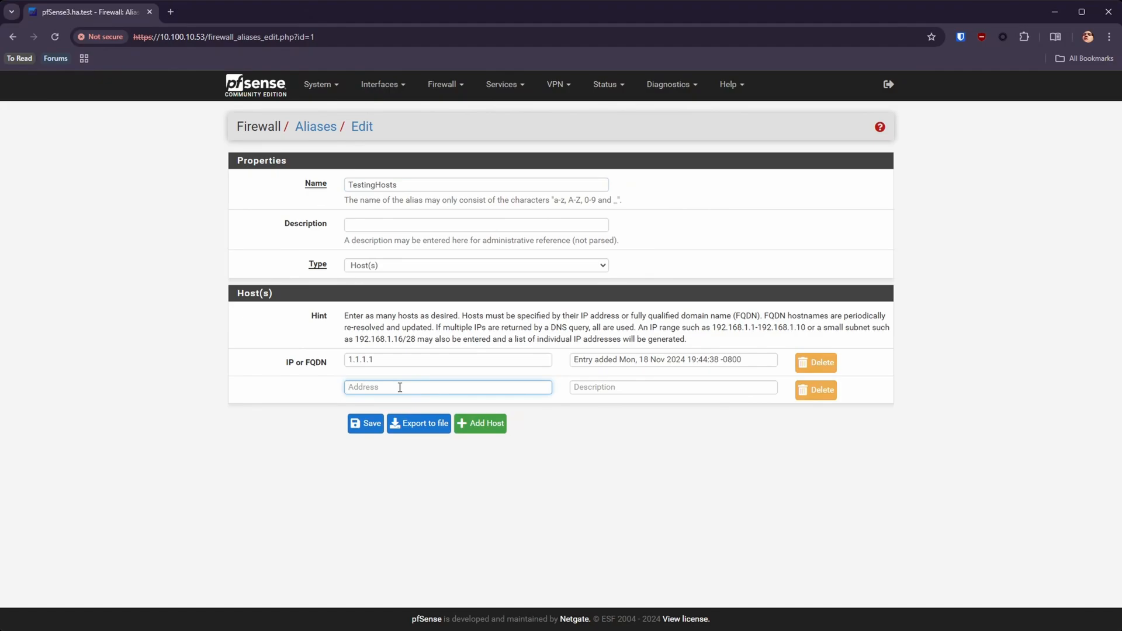
type("1.1.1.2-1.1.1.5")
left_click(371, 423)
left_click_drag(586, 318, 426, 315)
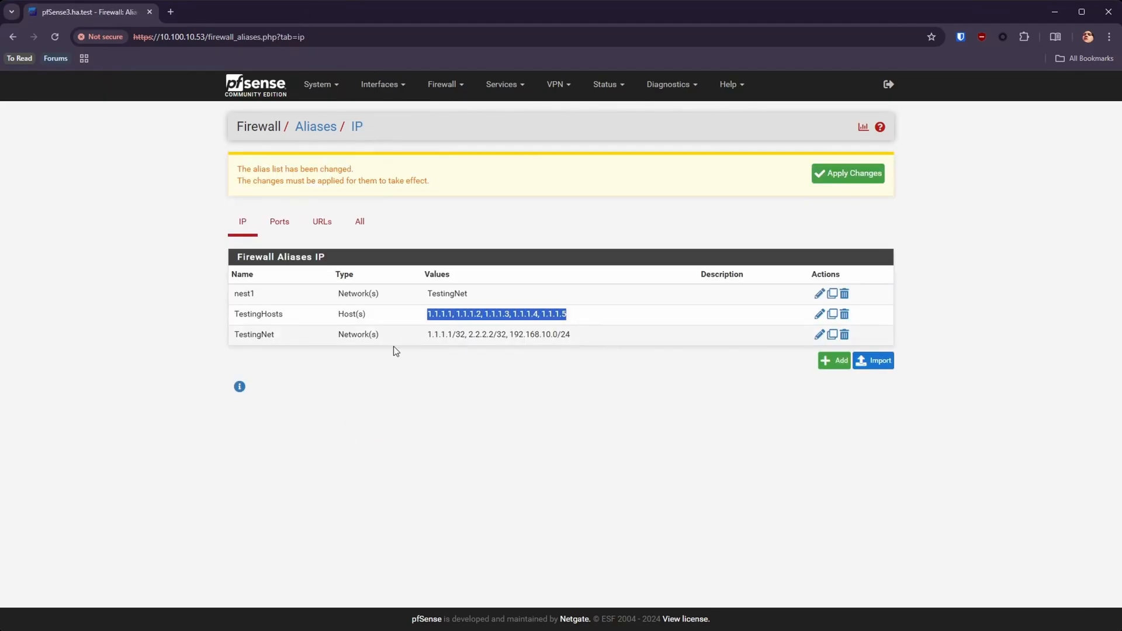
left_click(847, 173)
Step: Review the individual host entries of the TestingHosts alias, save it again and apply the changes
double_click(569, 314)
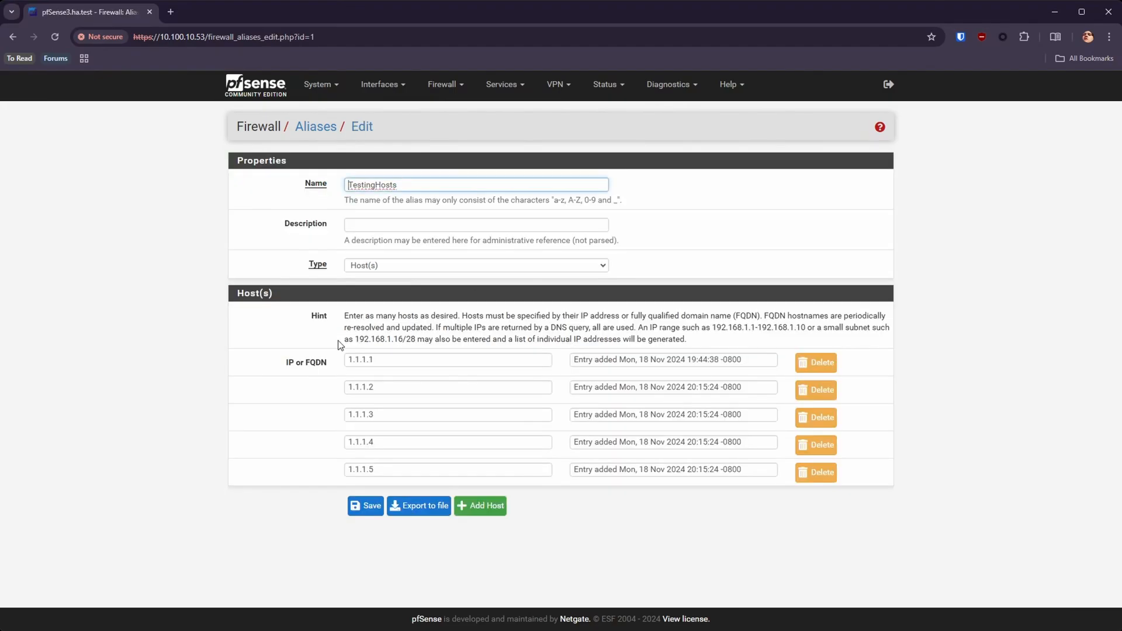
left_click_drag(383, 386, 353, 387)
left_click_drag(405, 421, 330, 420)
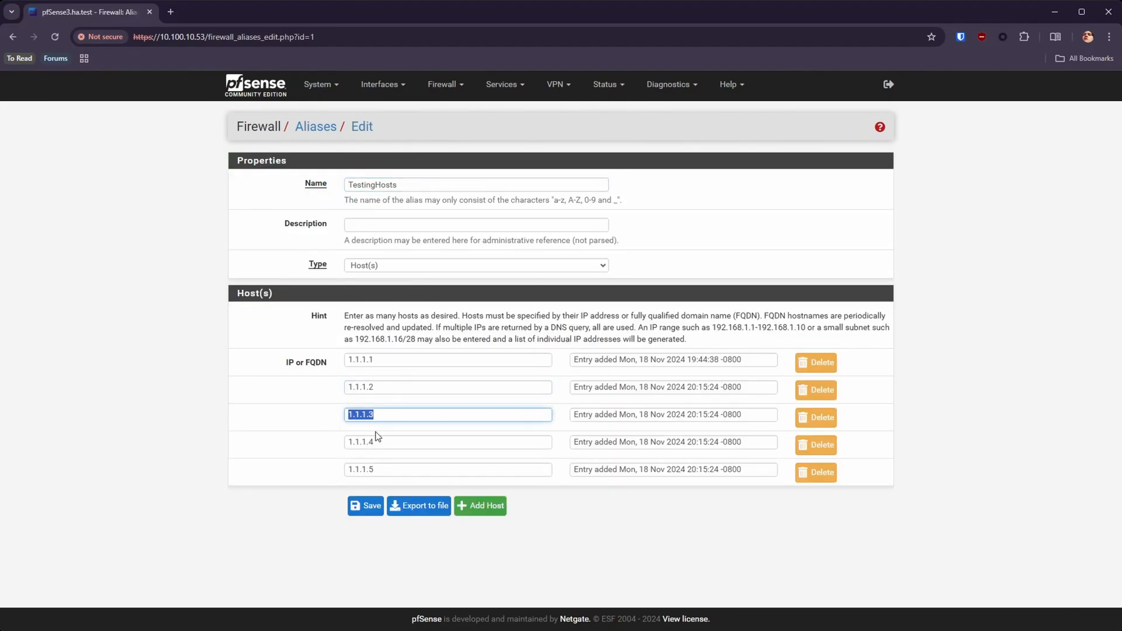
left_click(383, 441)
left_click(365, 506)
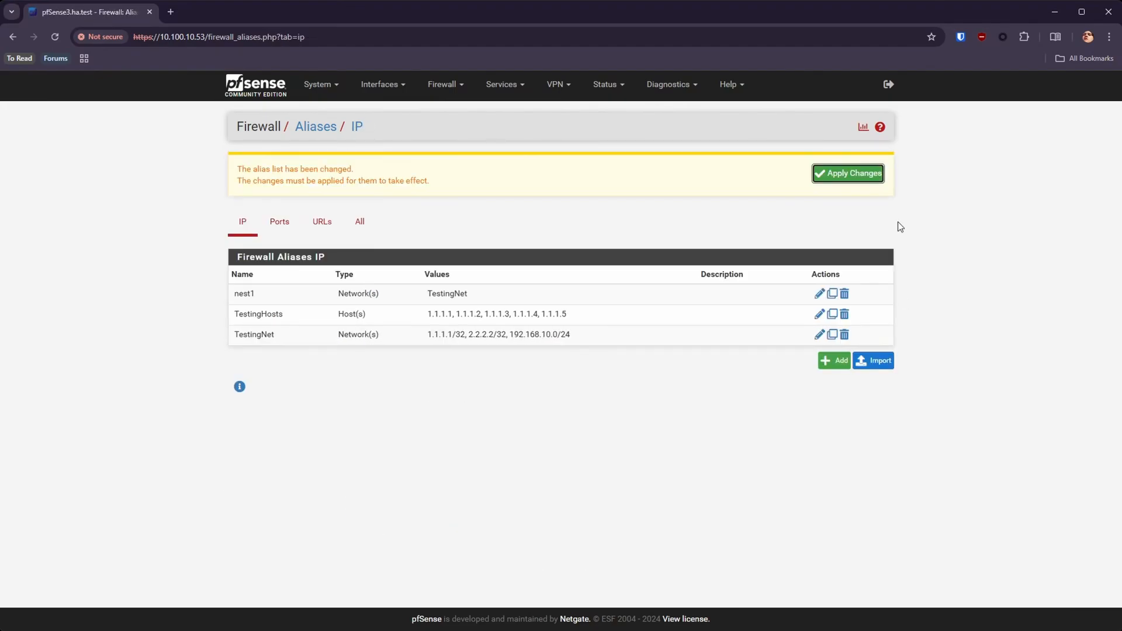
left_click(863, 178)
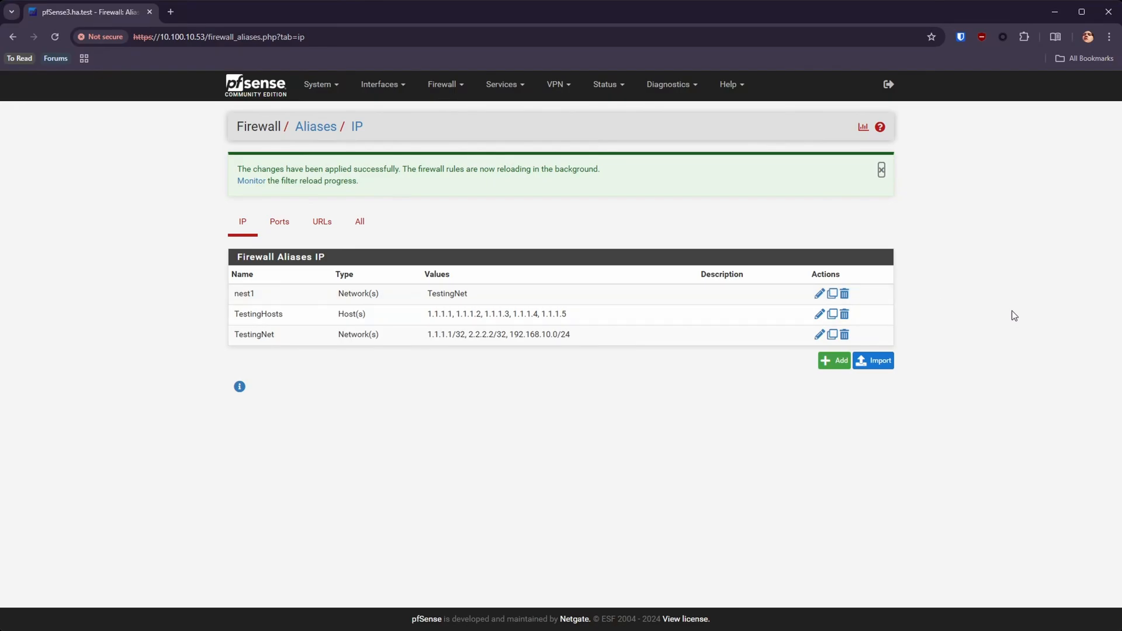
key("alt+Tab")
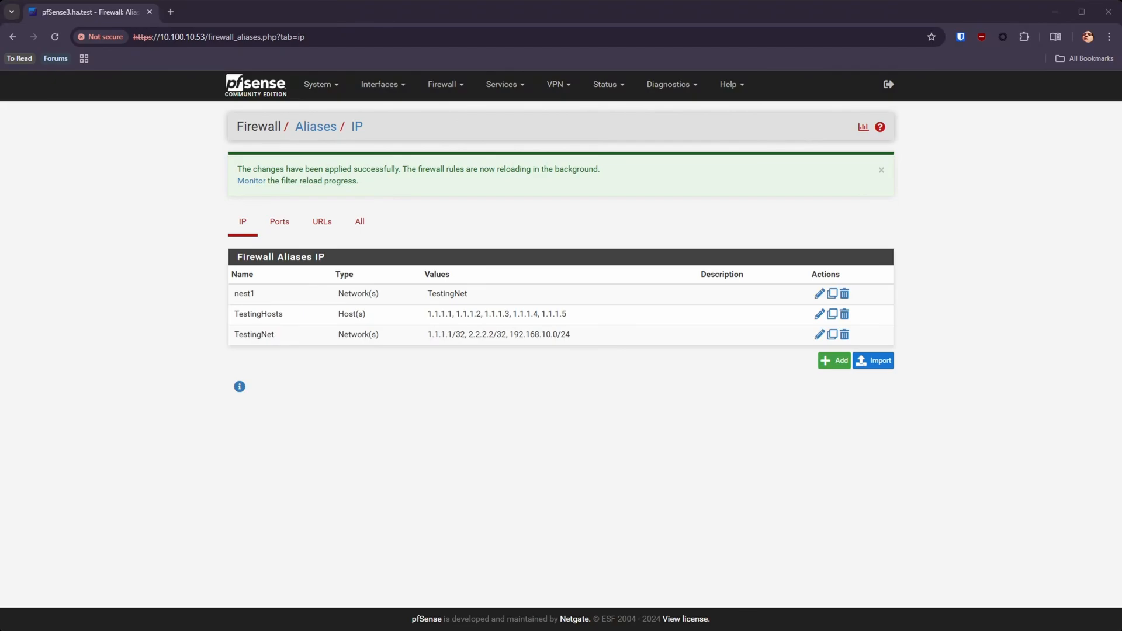
left_click(479, 434)
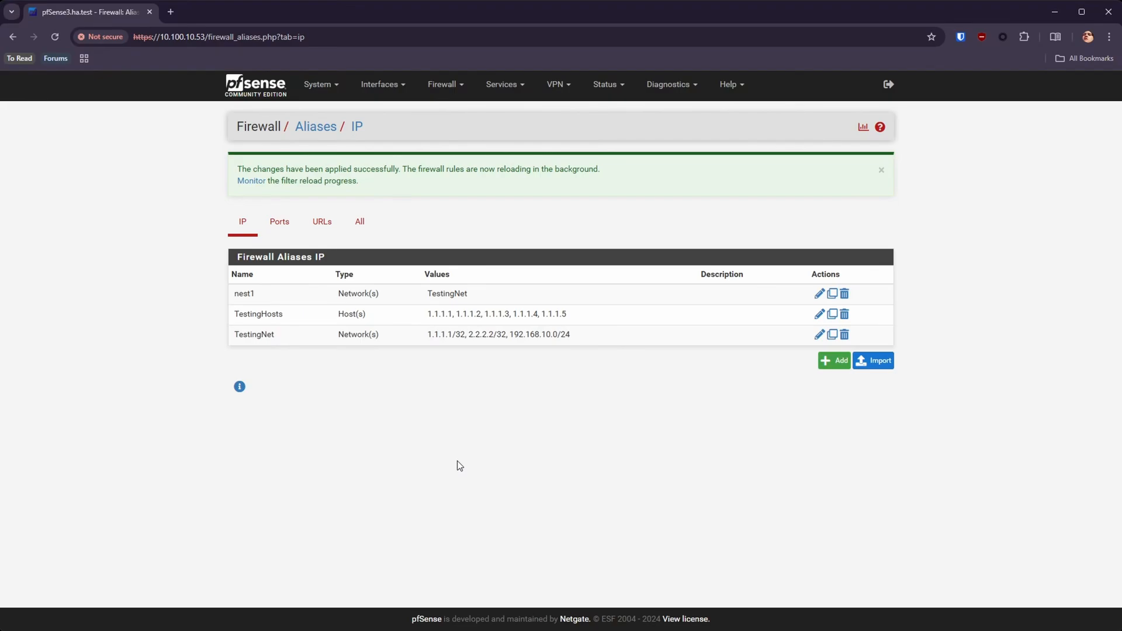
Step: Start a new IP alias named nest2 with type Host(s) and enter TestingHosts and TestingNet as its hosts
left_click(837, 362)
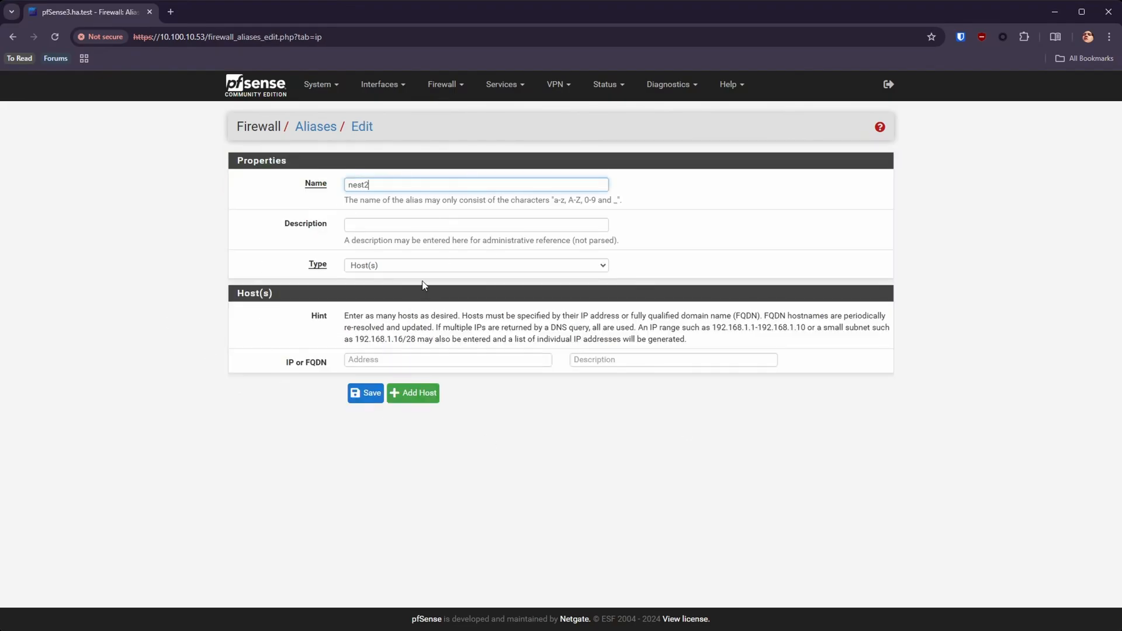
left_click(449, 269)
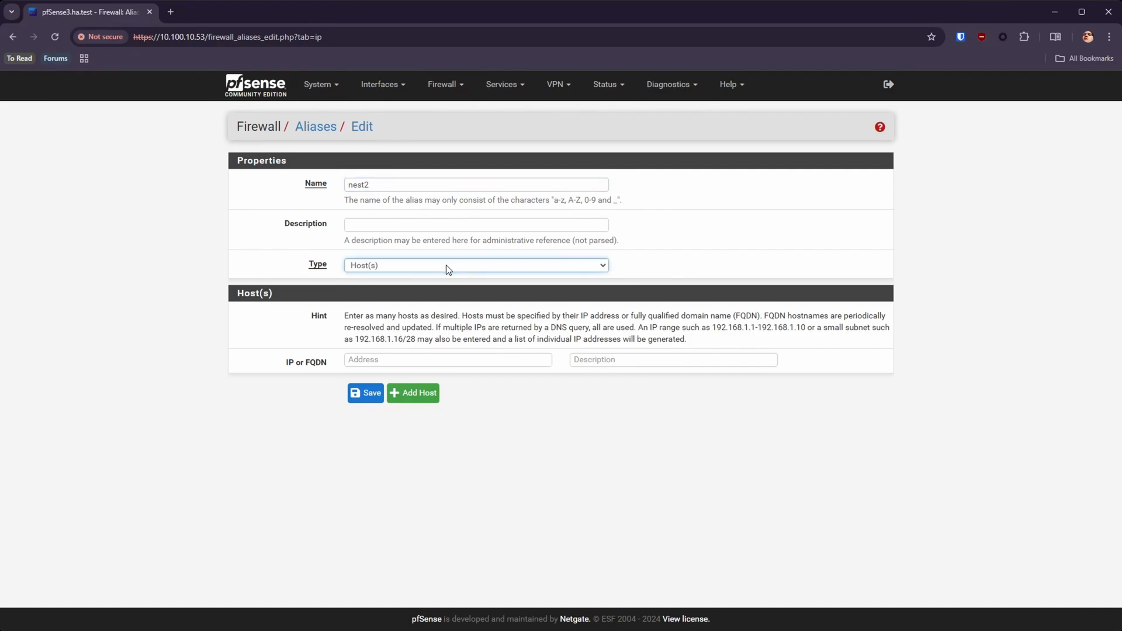
left_click(379, 359)
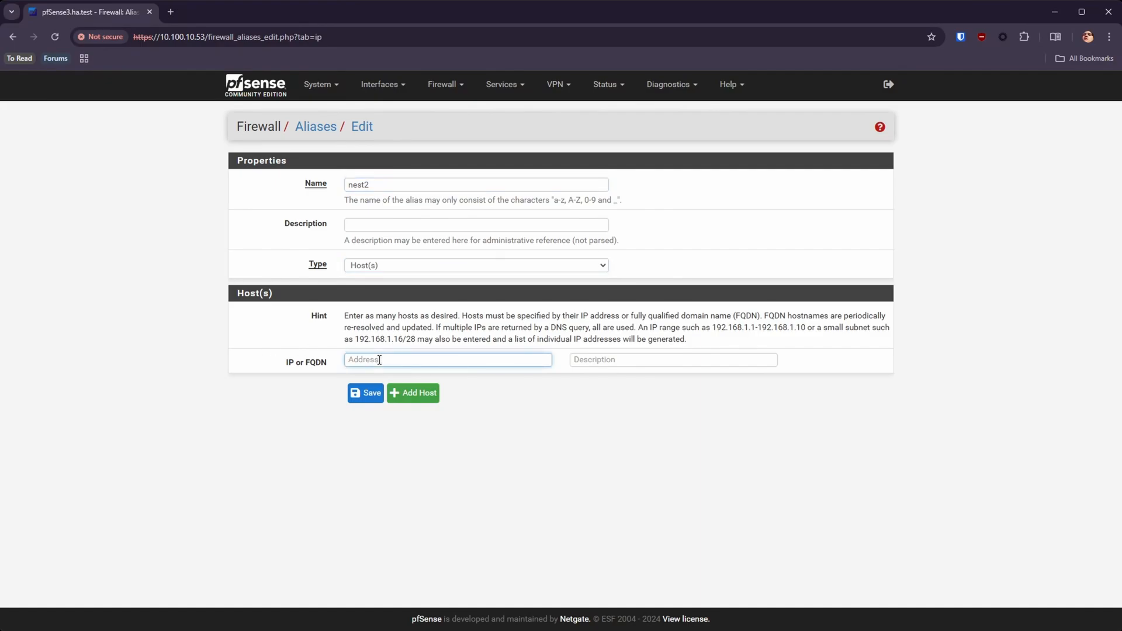
type("host")
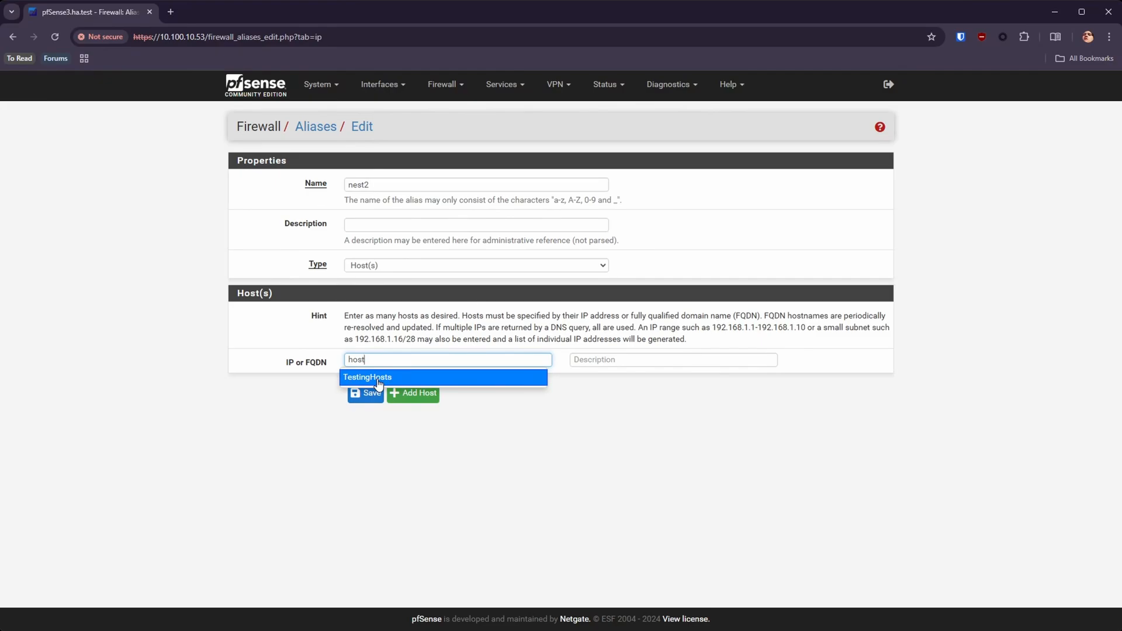
left_click(378, 378)
left_click(415, 393)
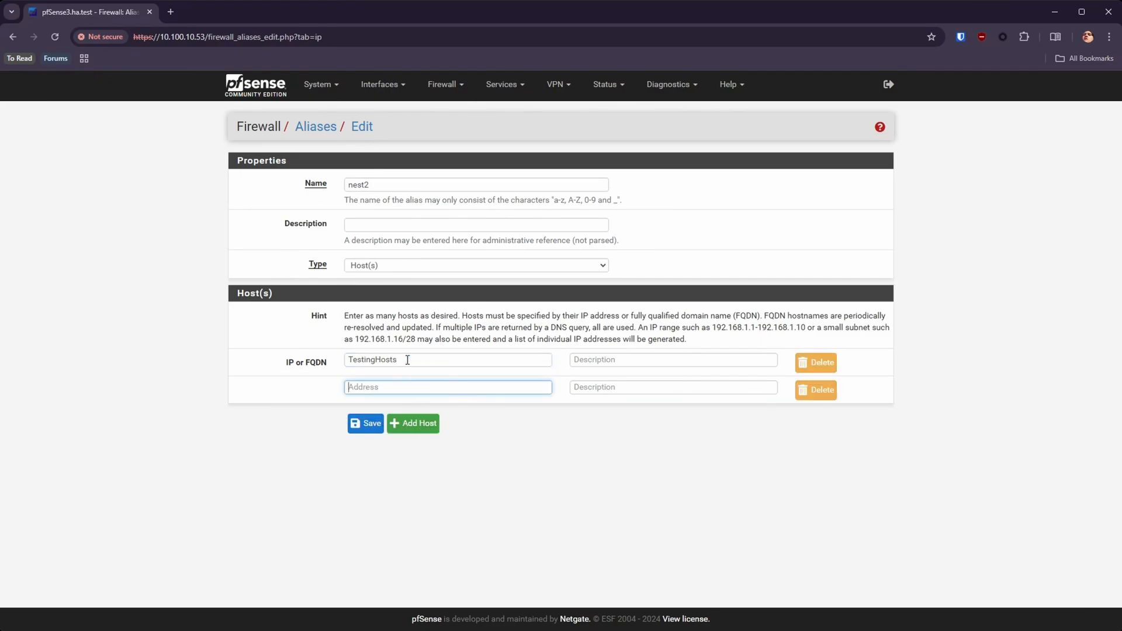
type("net")
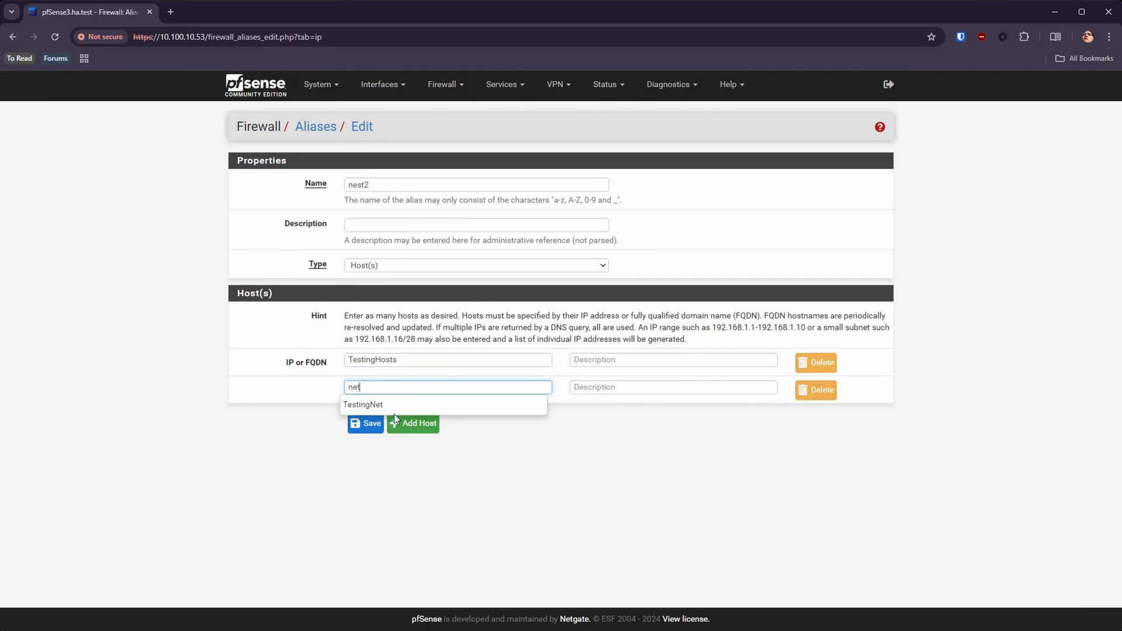
left_click(394, 412)
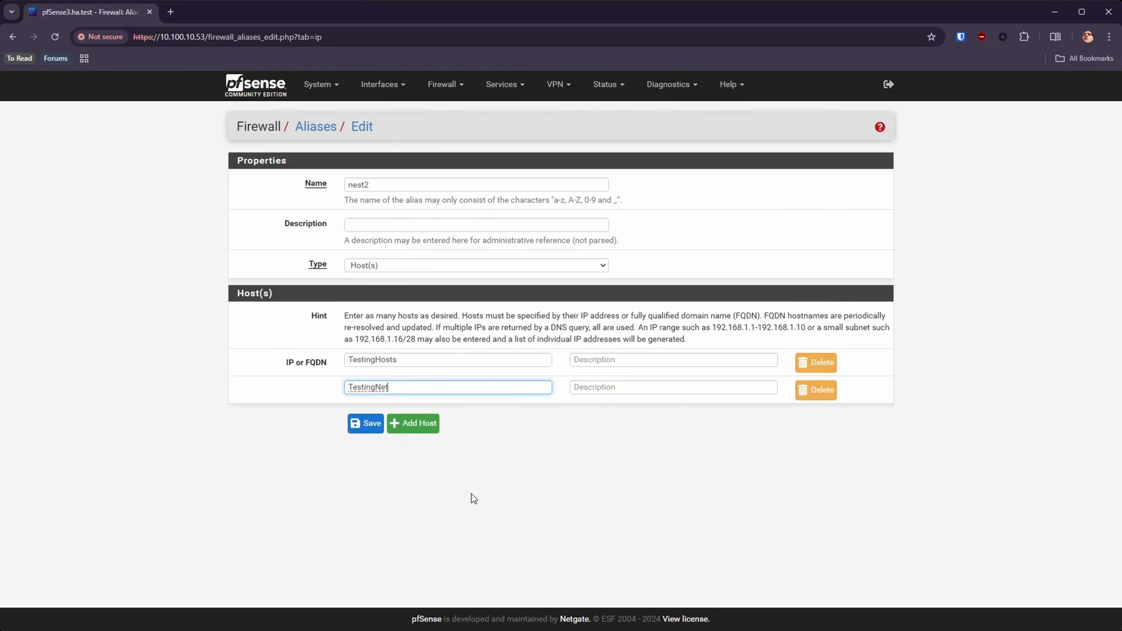
Step: Switch the nest2 alias type to Network(s) and remove its TestingHosts and TestingNet entries, leaving one blank network row
left_click(818, 363)
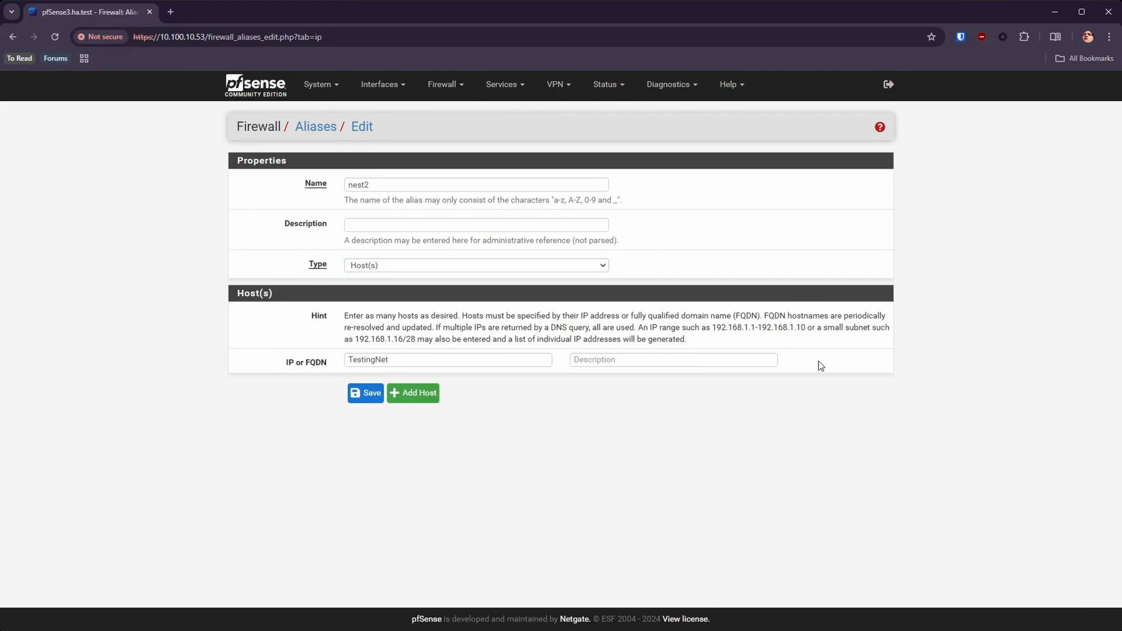
left_click(403, 266)
left_click(375, 295)
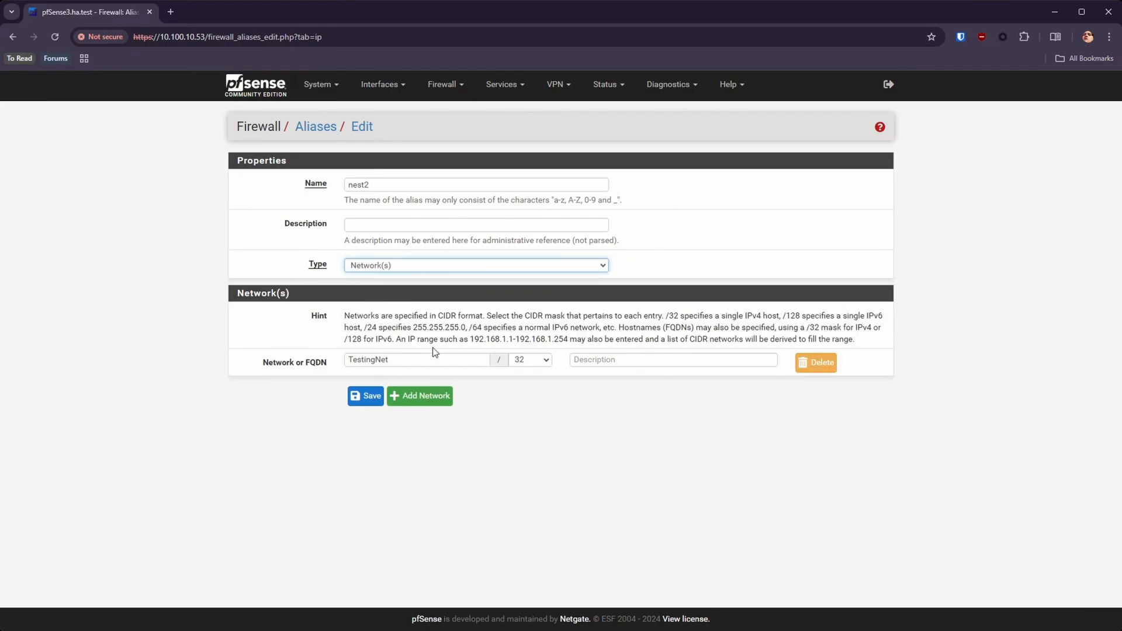
left_click(818, 362)
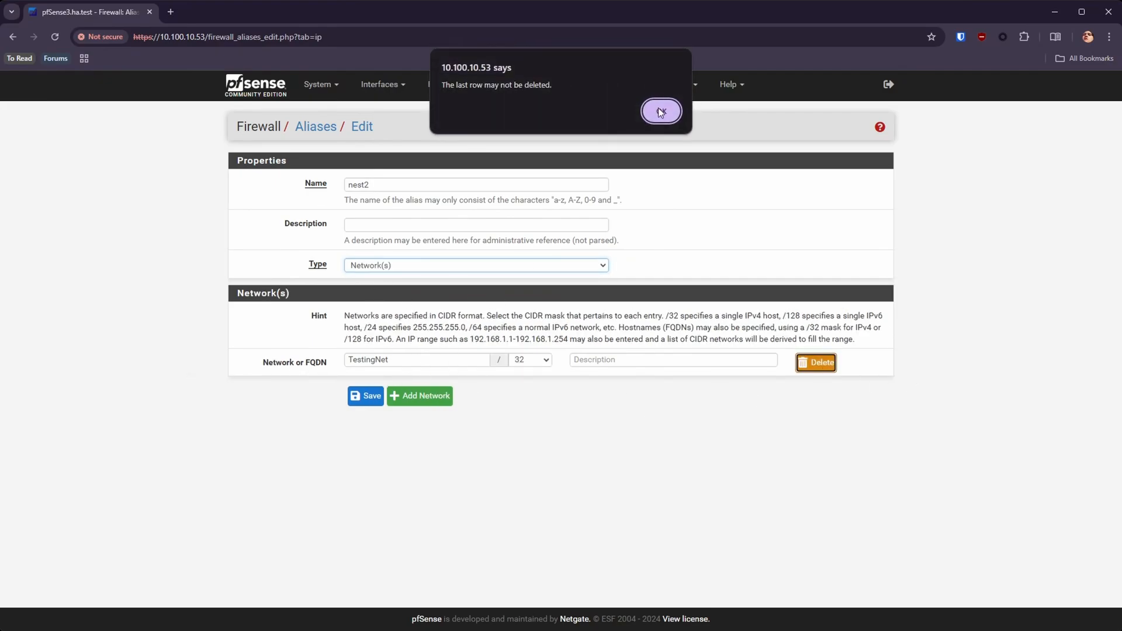
left_click(661, 111)
left_click(420, 395)
left_click(815, 363)
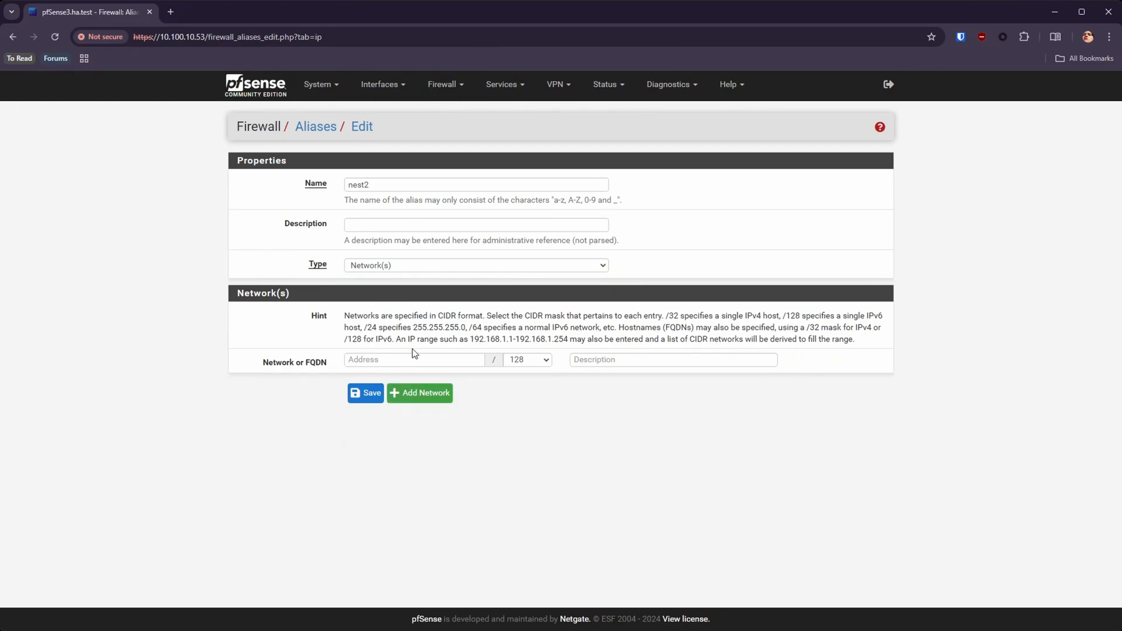
Step: Add the TestingHosts and TestingNet aliases as network entries of nest2 and save the alias
left_click(431, 363)
type("test")
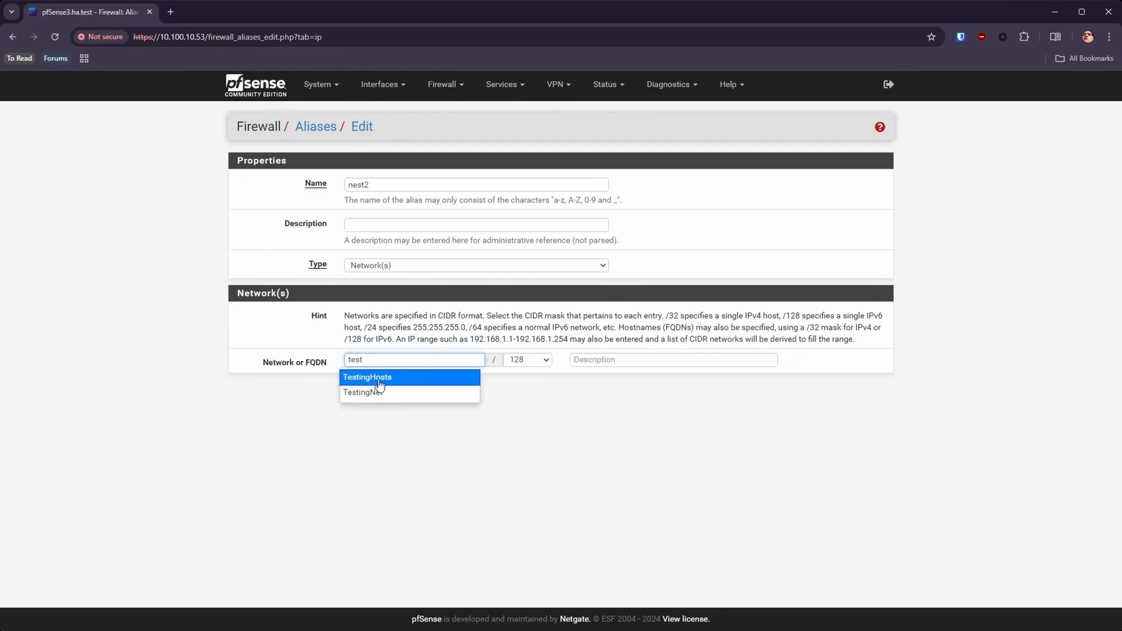
left_click(432, 376)
left_click(424, 393)
left_click(412, 392)
type("test")
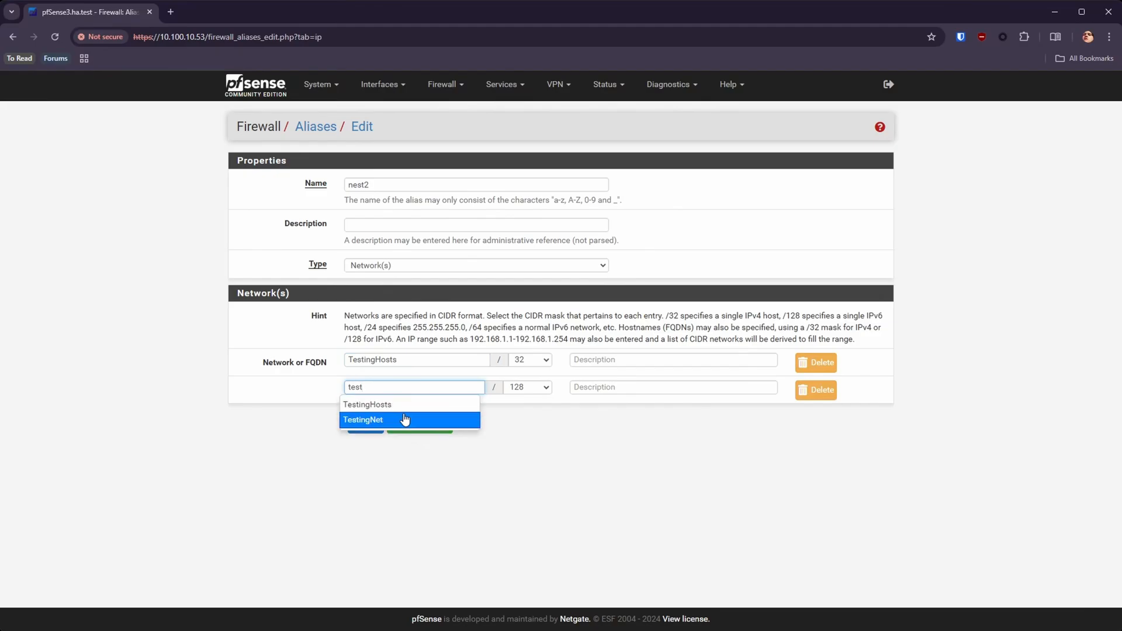
left_click(401, 420)
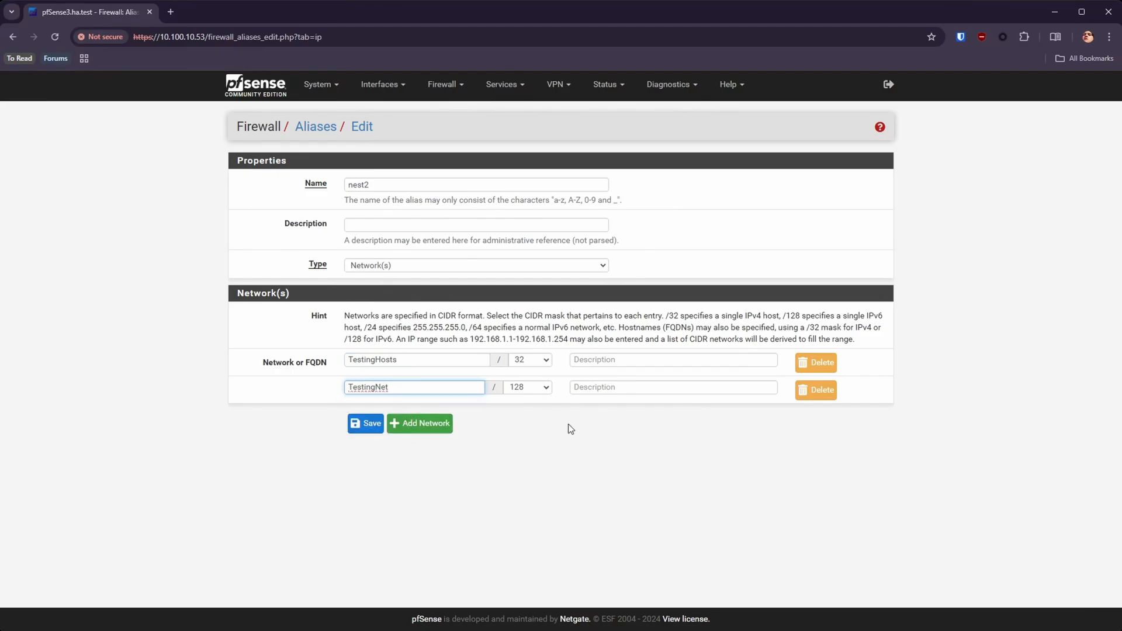
left_click(365, 423)
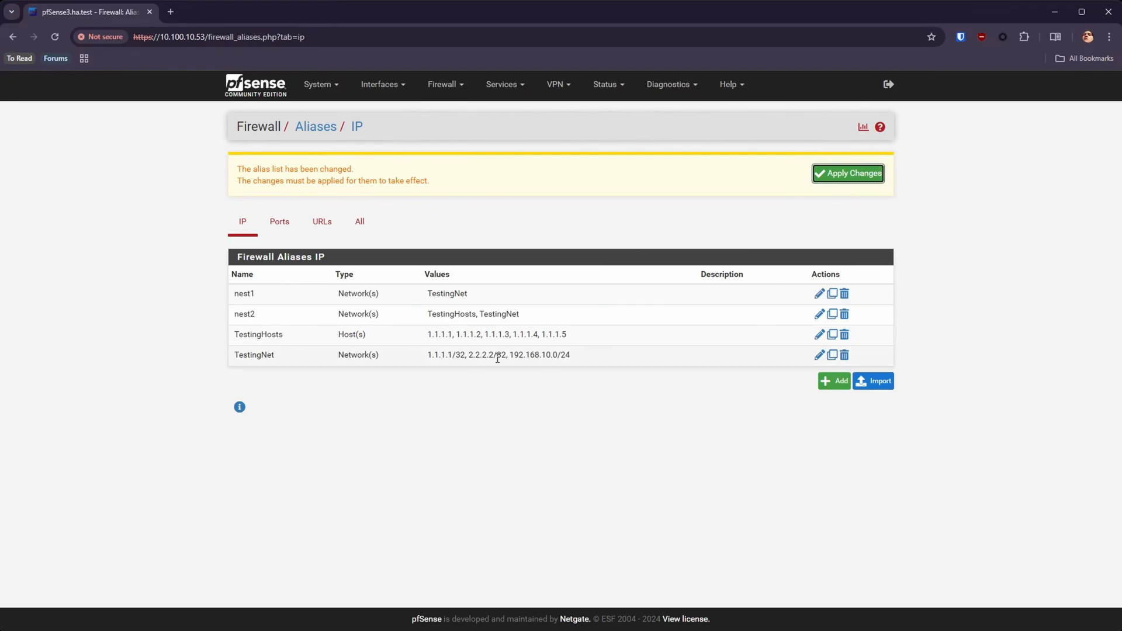
Step: Apply the pending alias changes and compare the nest1 entry's name, type and value with the TestingNet alias
left_click(847, 174)
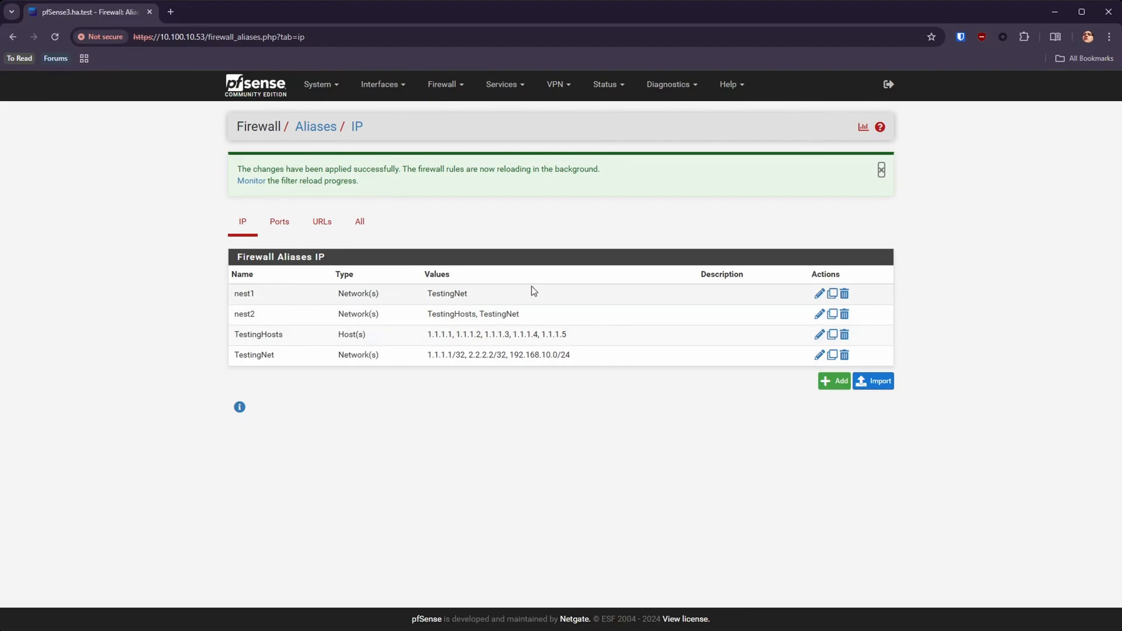
double_click(270, 297)
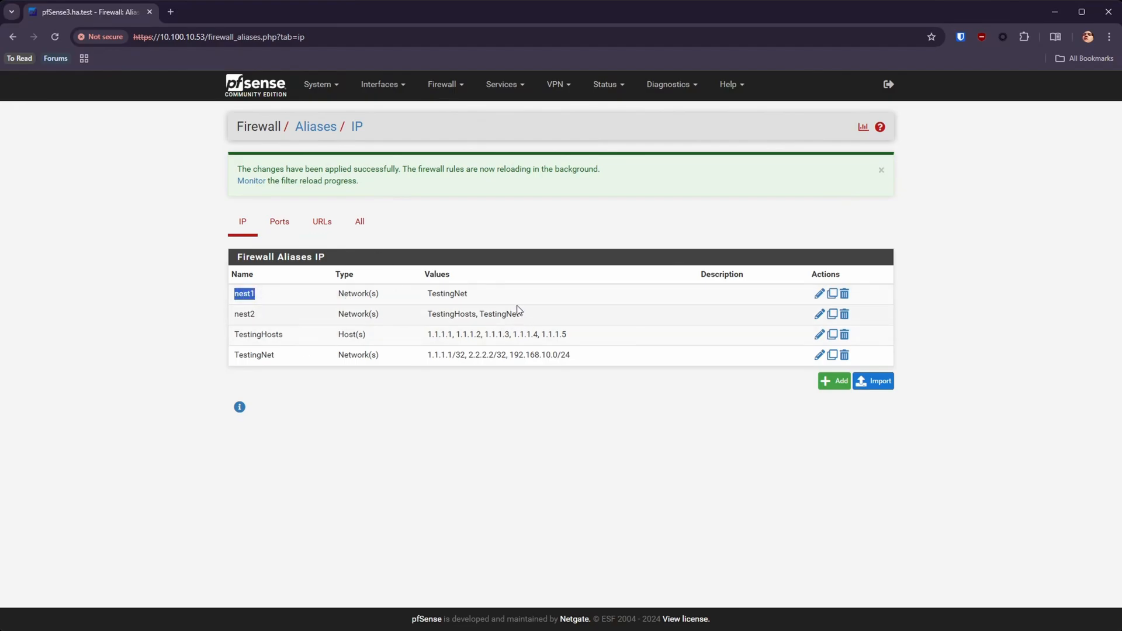
double_click(475, 295)
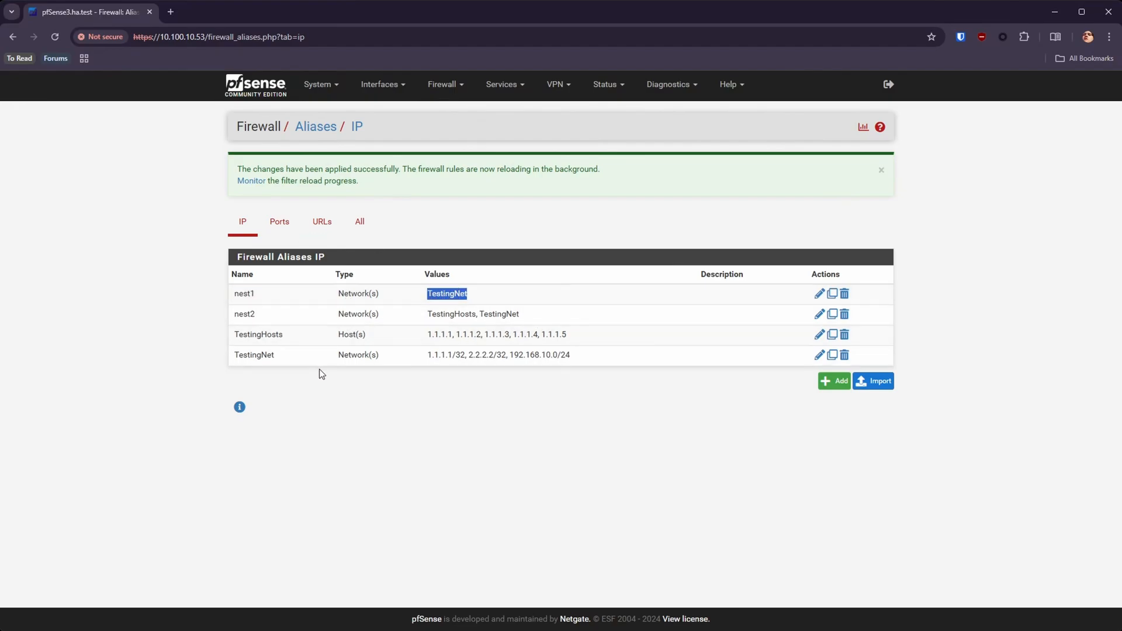
double_click(271, 355)
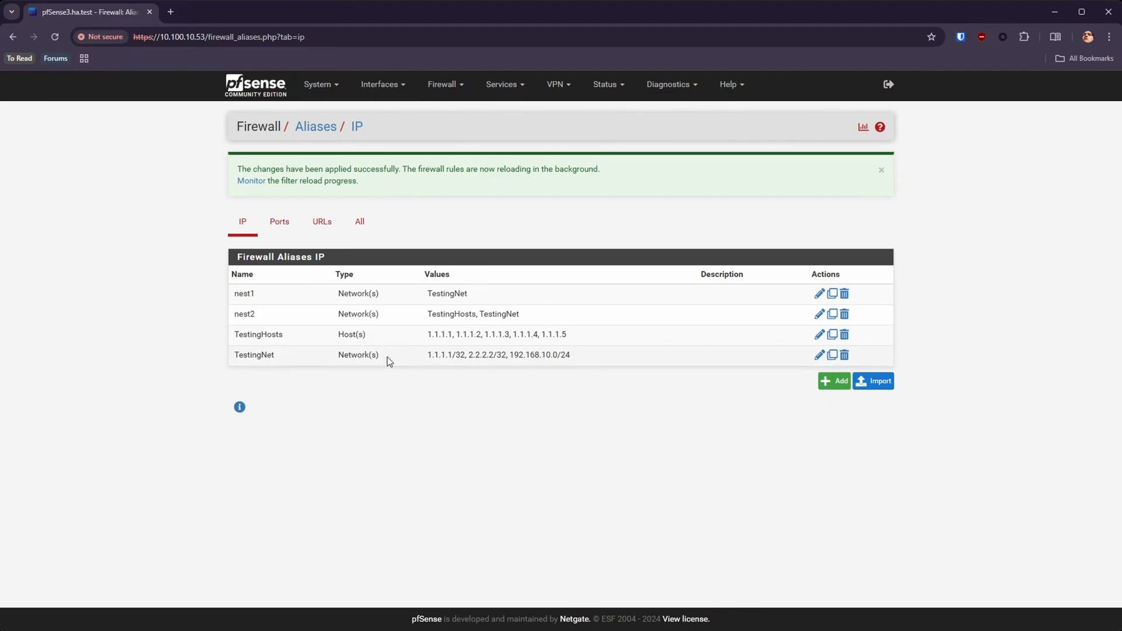
double_click(367, 293)
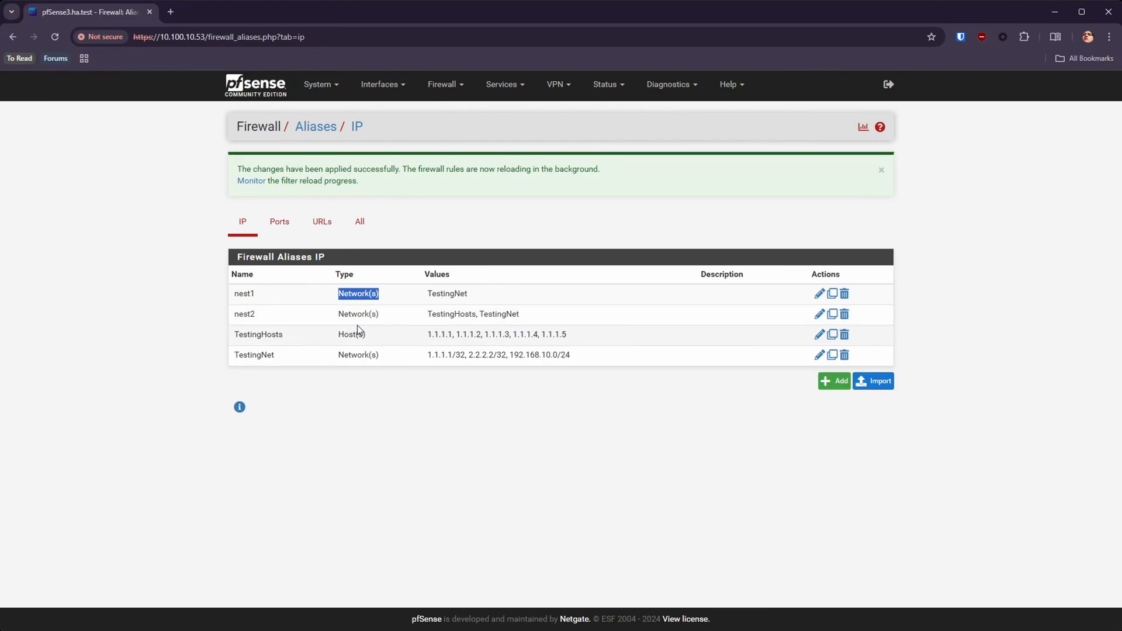
Step: Add two more TestingNet network entries to the nest1 alias and return to the alias list without saving
double_click(407, 300)
left_click(467, 392)
left_click(443, 391)
type("Test")
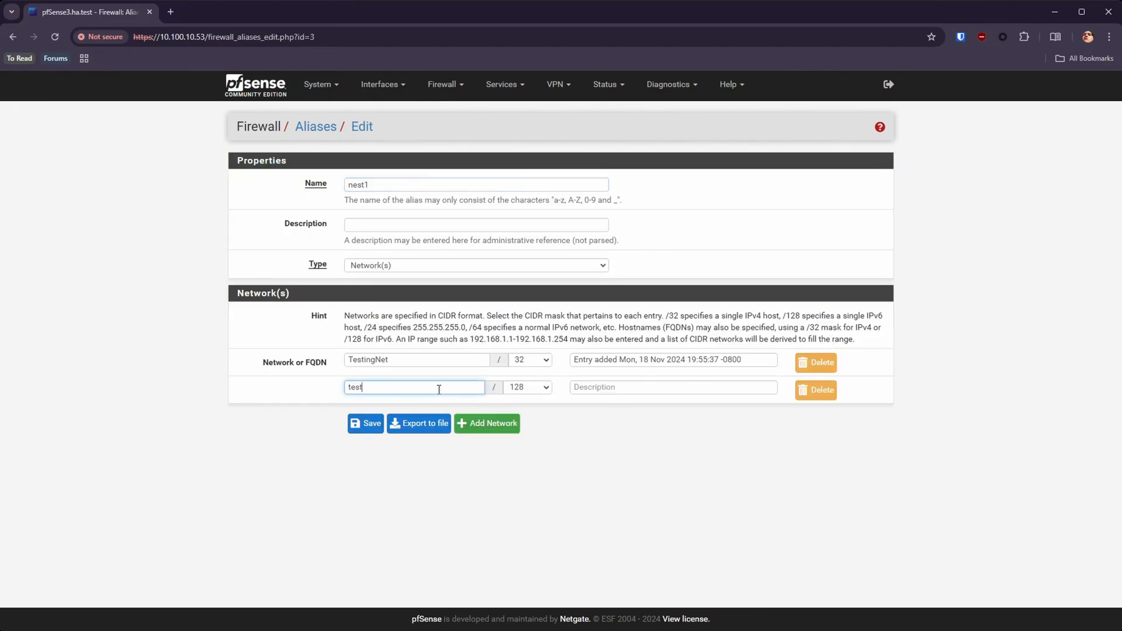
left_click(444, 403)
left_click(486, 423)
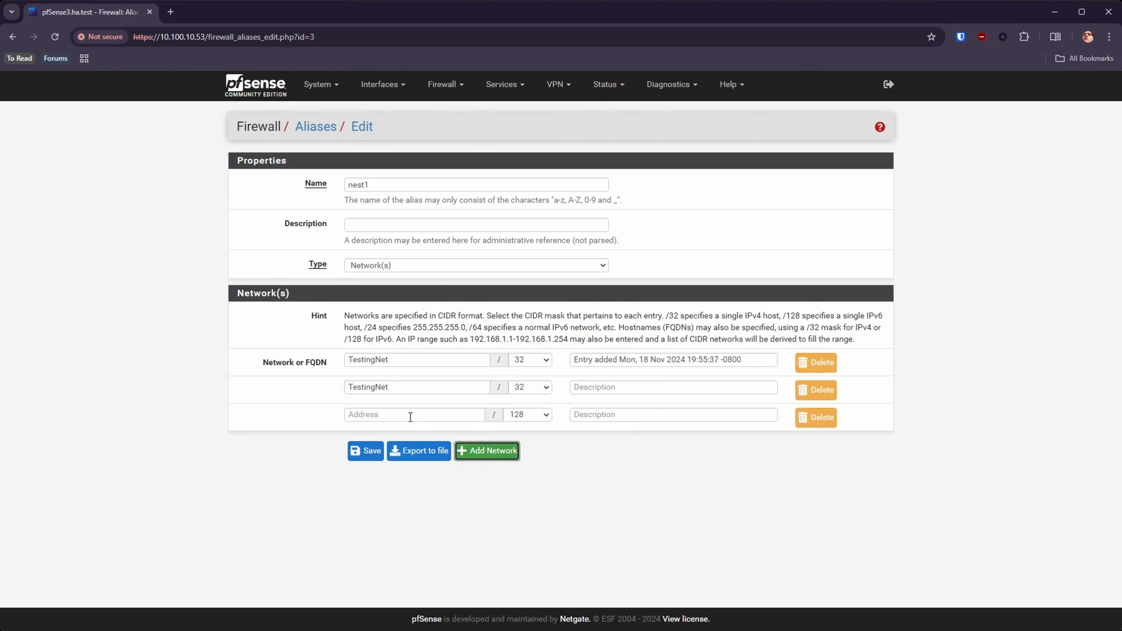
left_click(401, 414)
type("test")
left_click(374, 431)
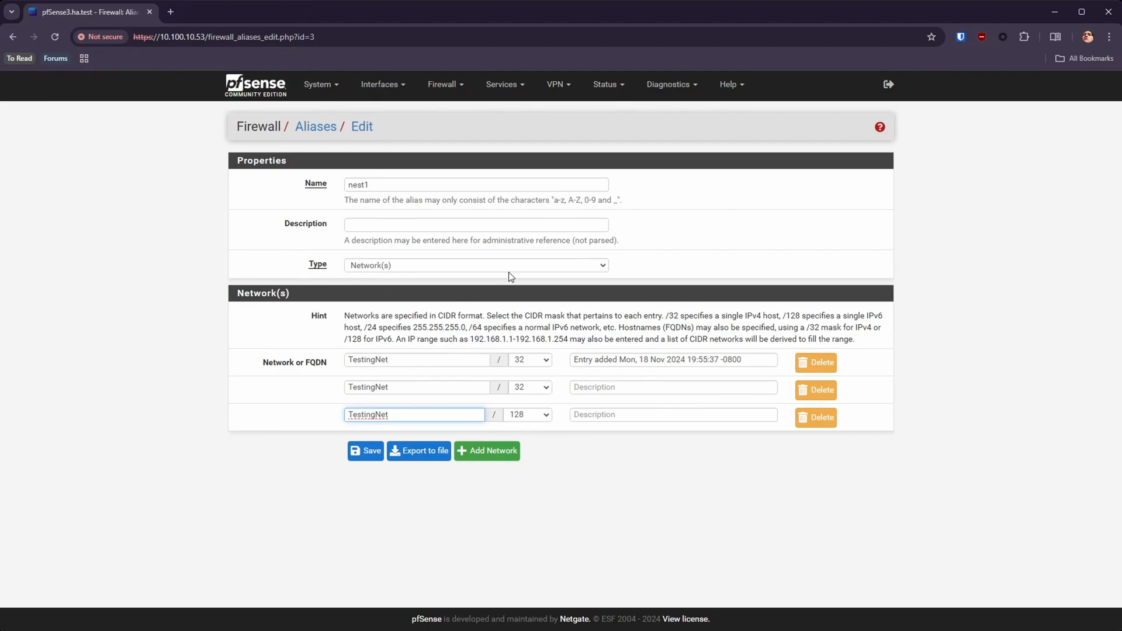
left_click(316, 126)
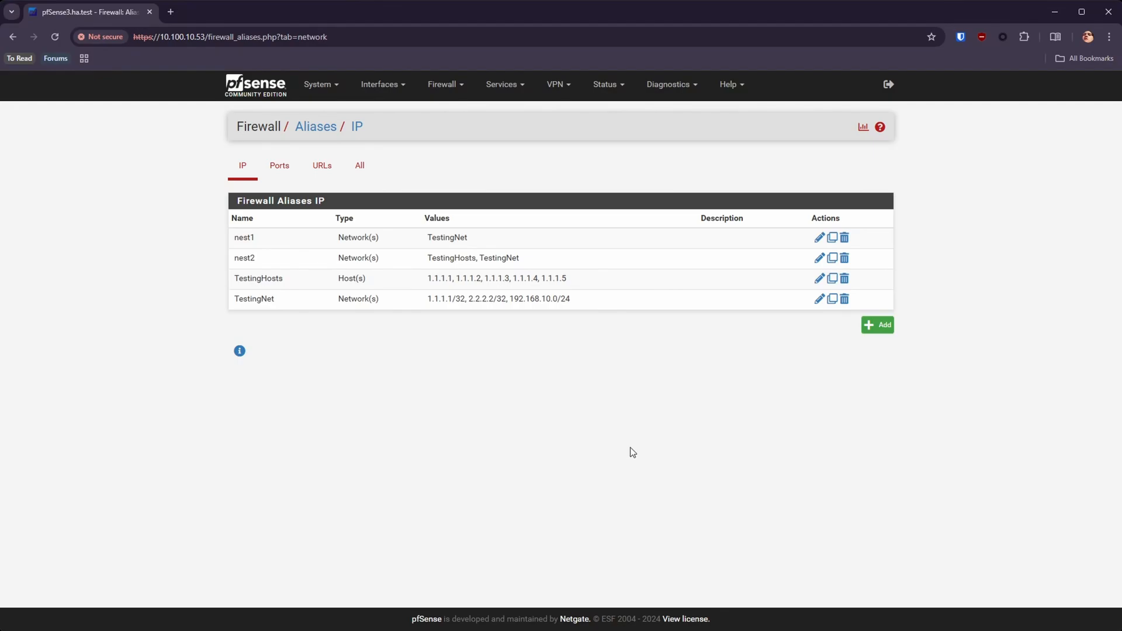
Step: Start a new port alias named web with 443 as its first port
left_click(281, 167)
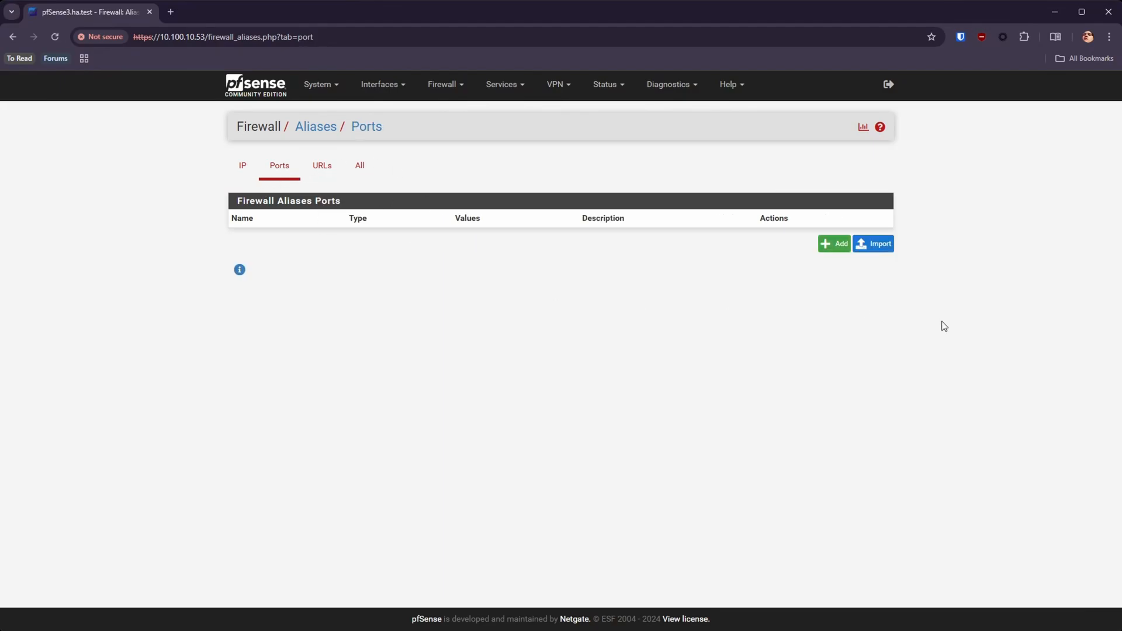
left_click(837, 245)
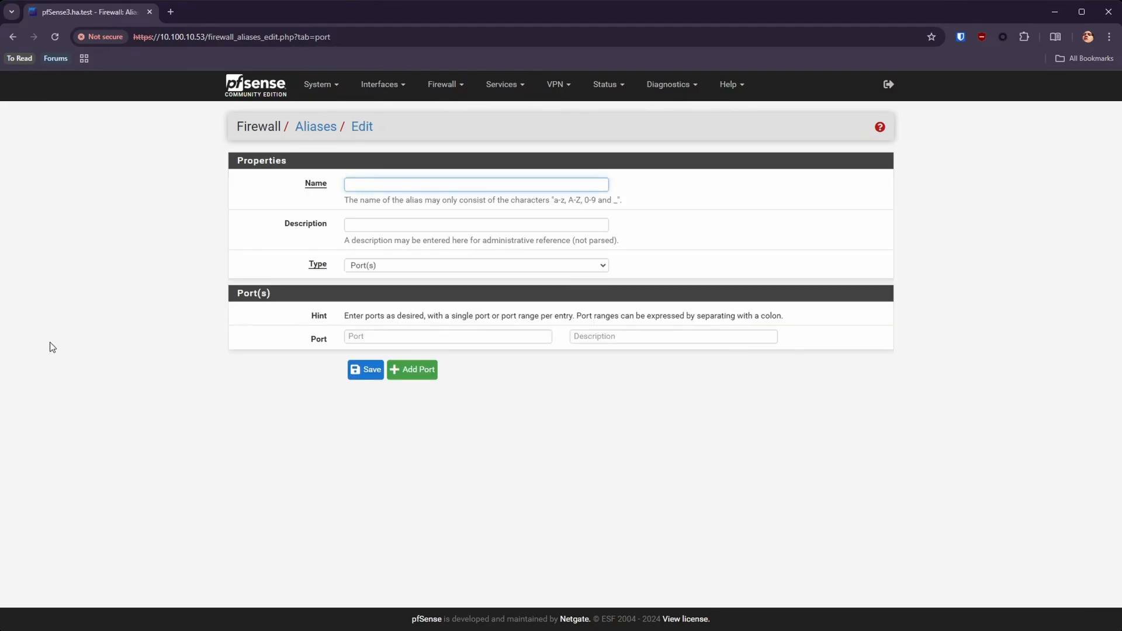
left_click(419, 338)
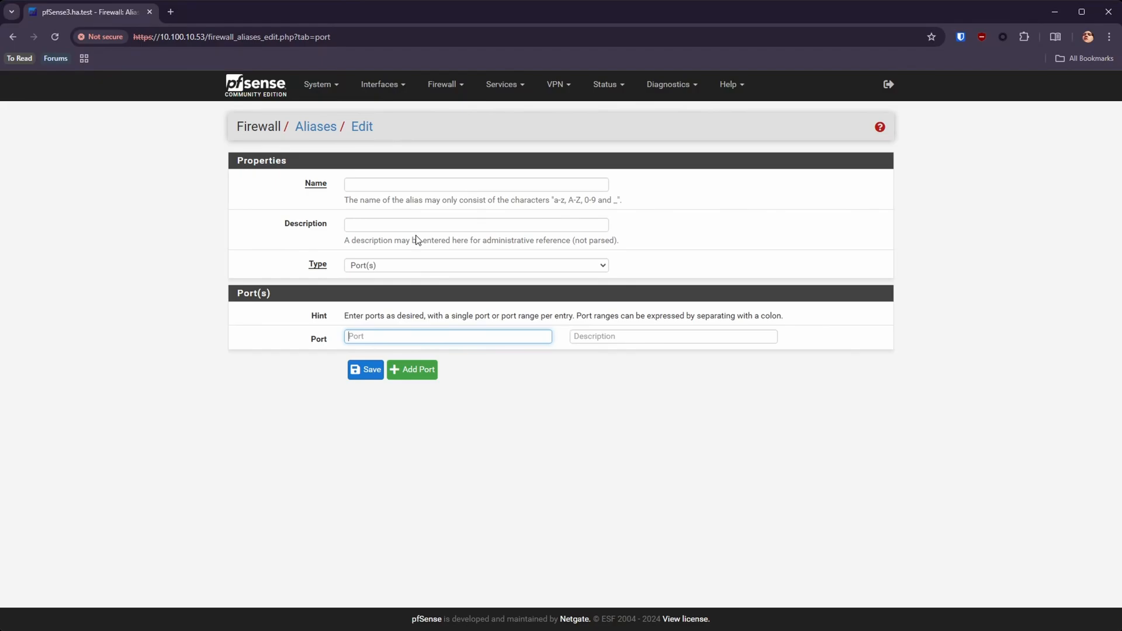
type("443")
left_click(406, 182)
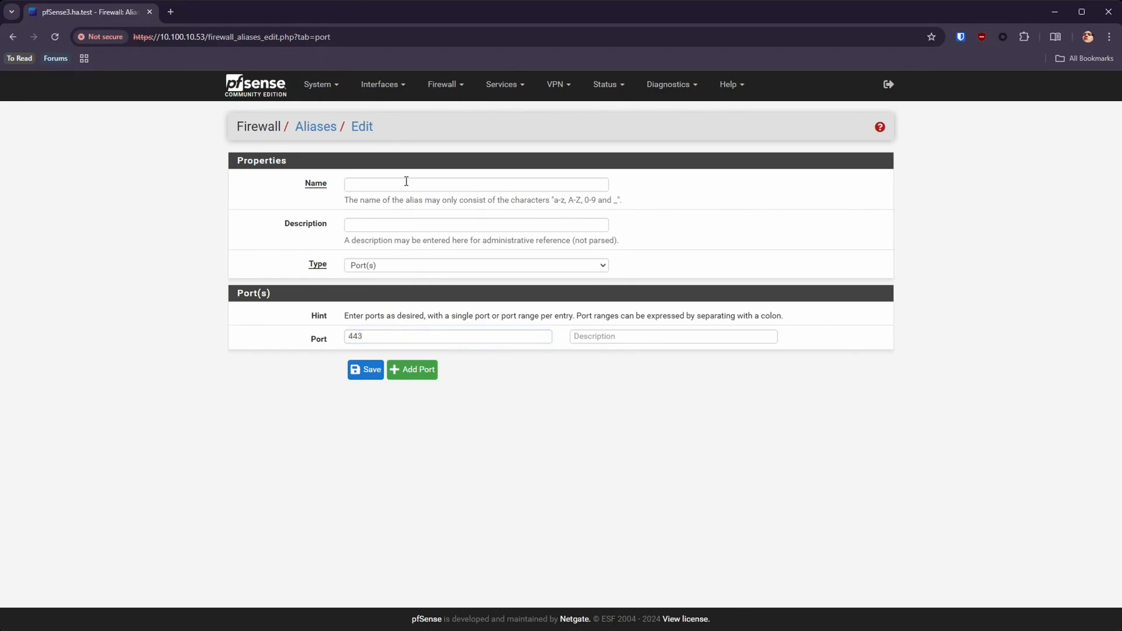
type("web")
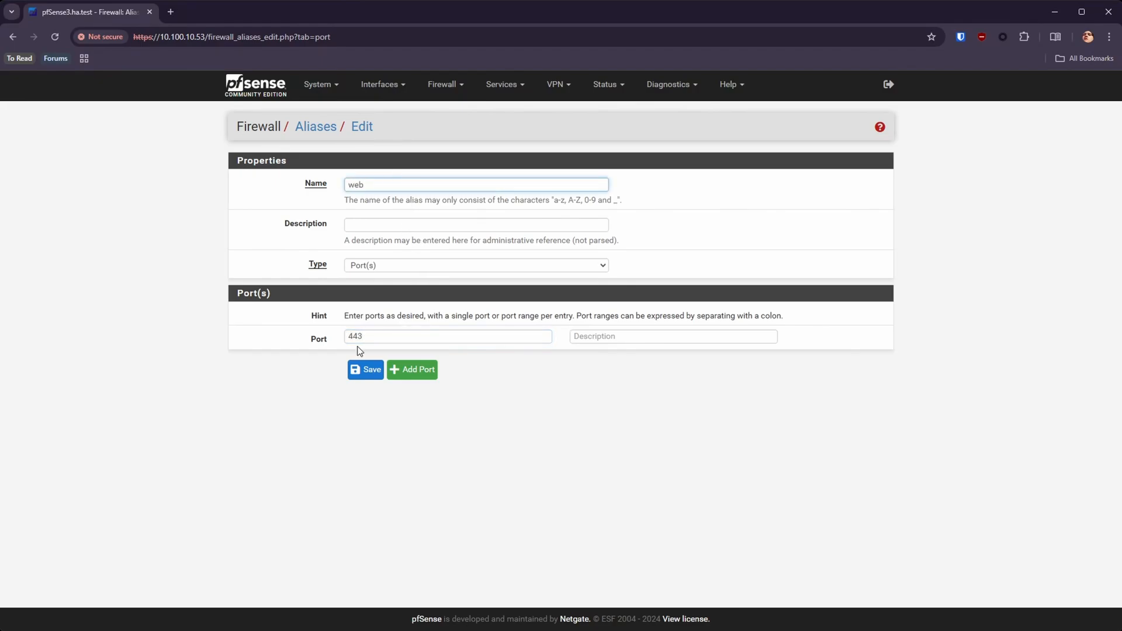
Step: Add port 80 as a second entry of the web alias, save it and apply the changes
left_click(404, 331)
key("ctrl+a")
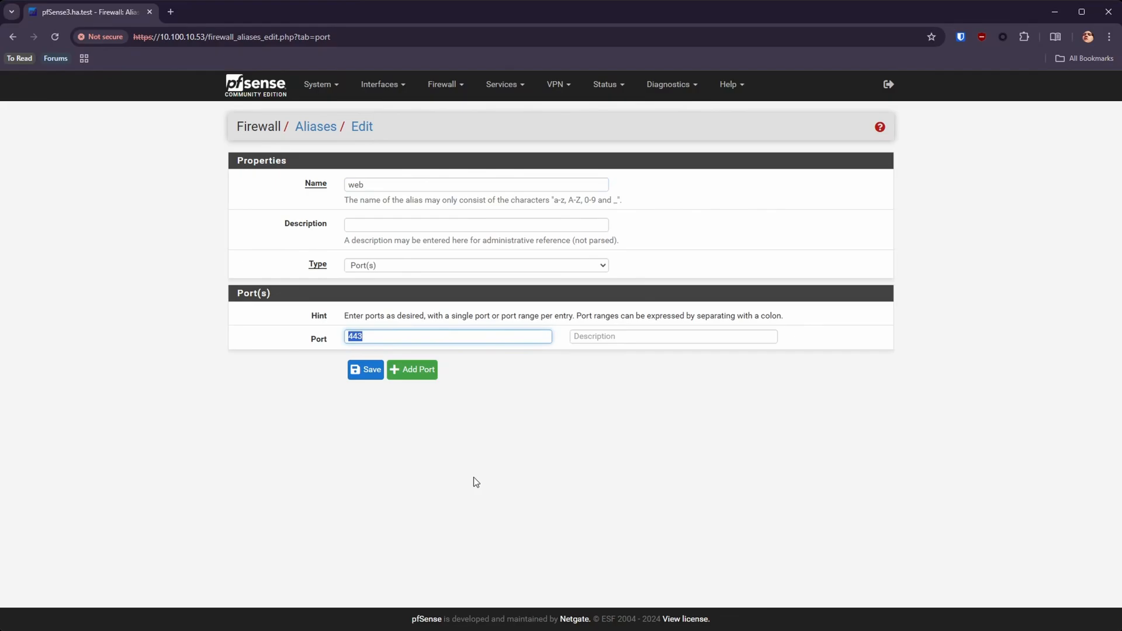
left_click(402, 369)
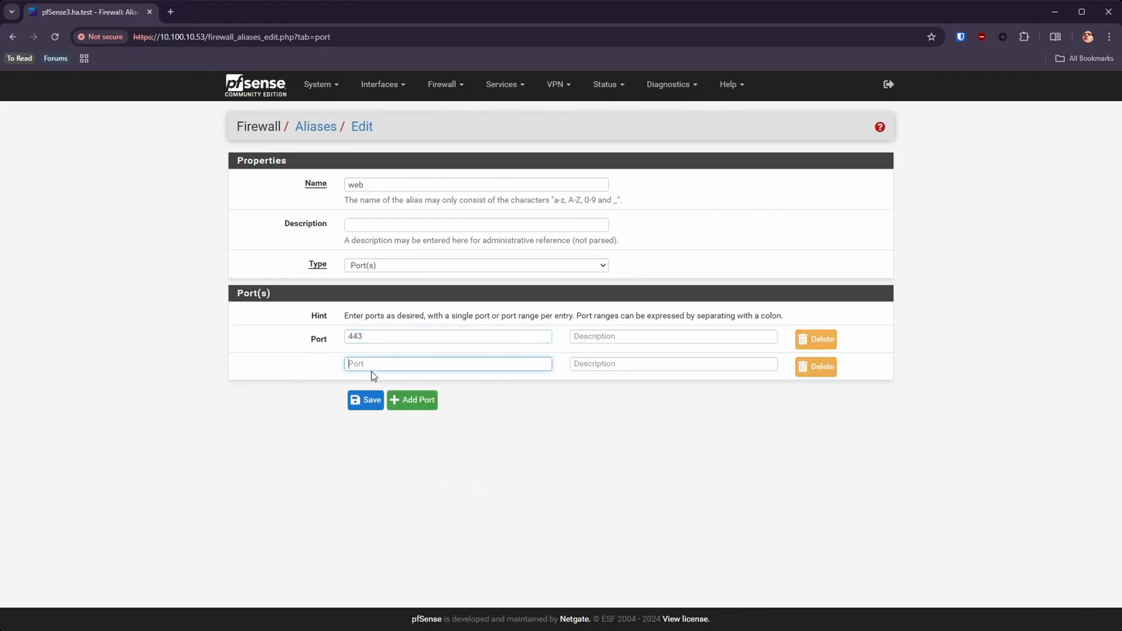
type("80")
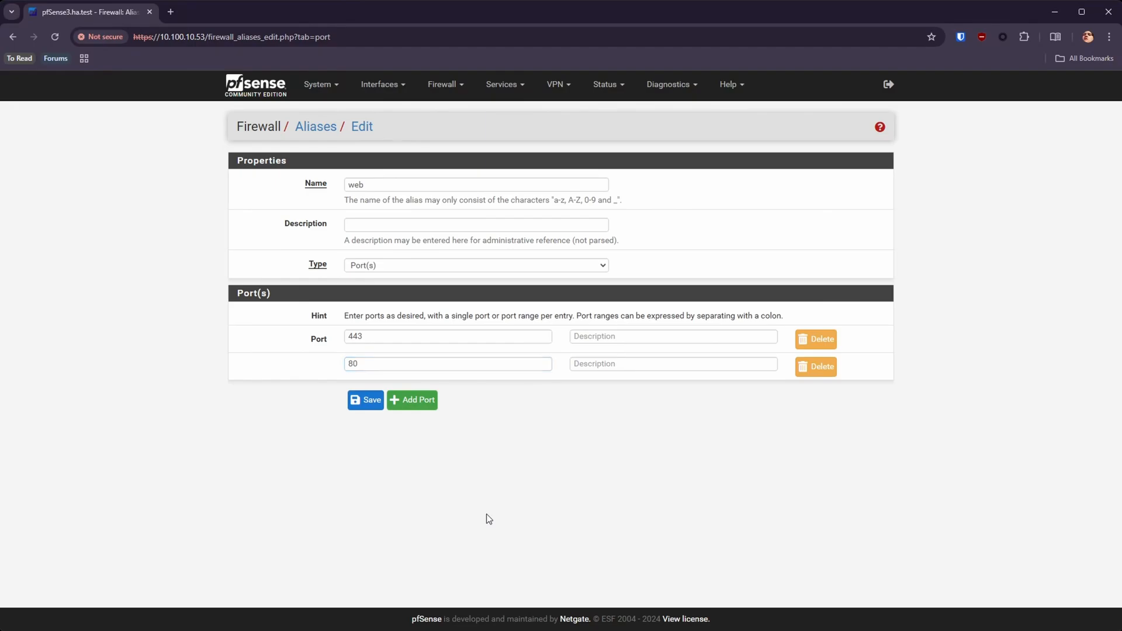
left_click(366, 402)
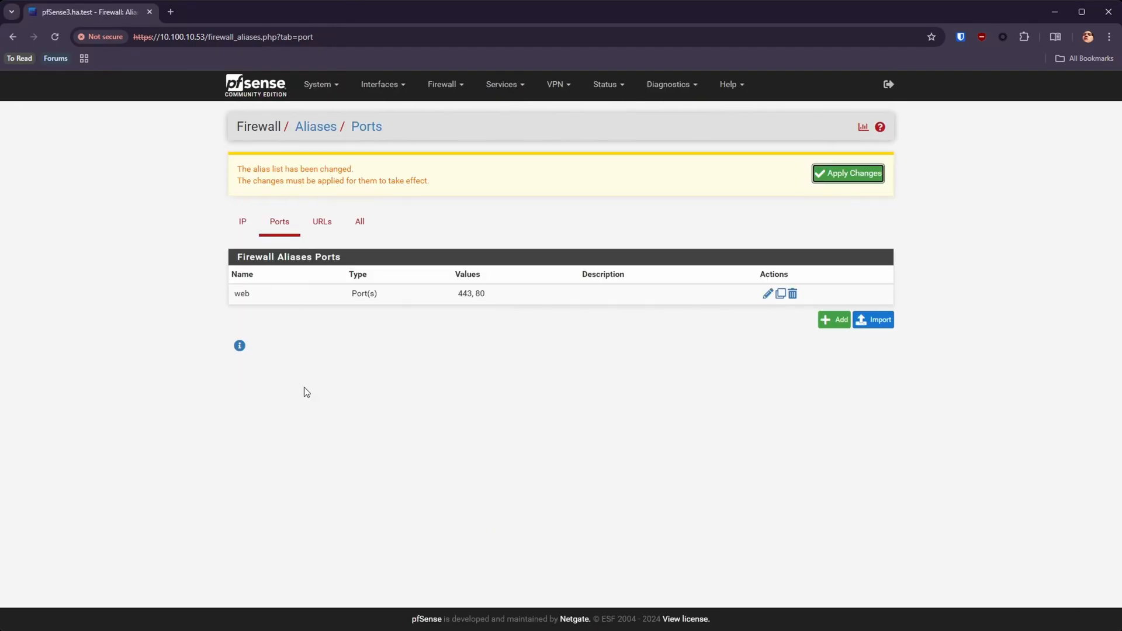
left_click(850, 174)
Step: Add the port range 80:100 to the web alias, save it and apply the changes
triple_click(533, 292)
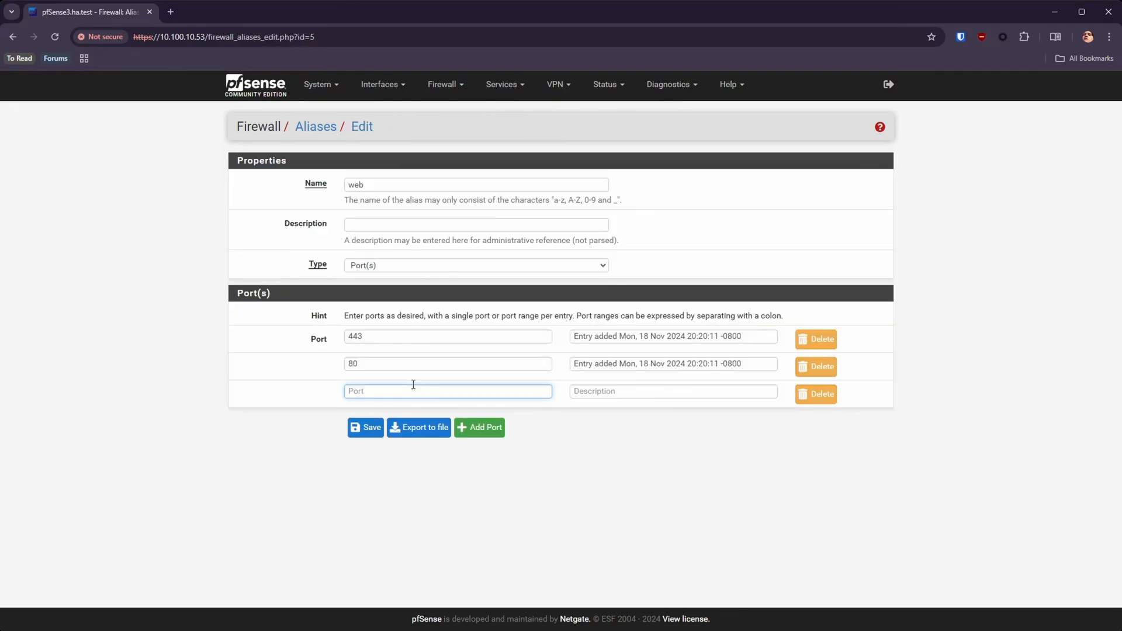
type("80:100")
left_click(365, 427)
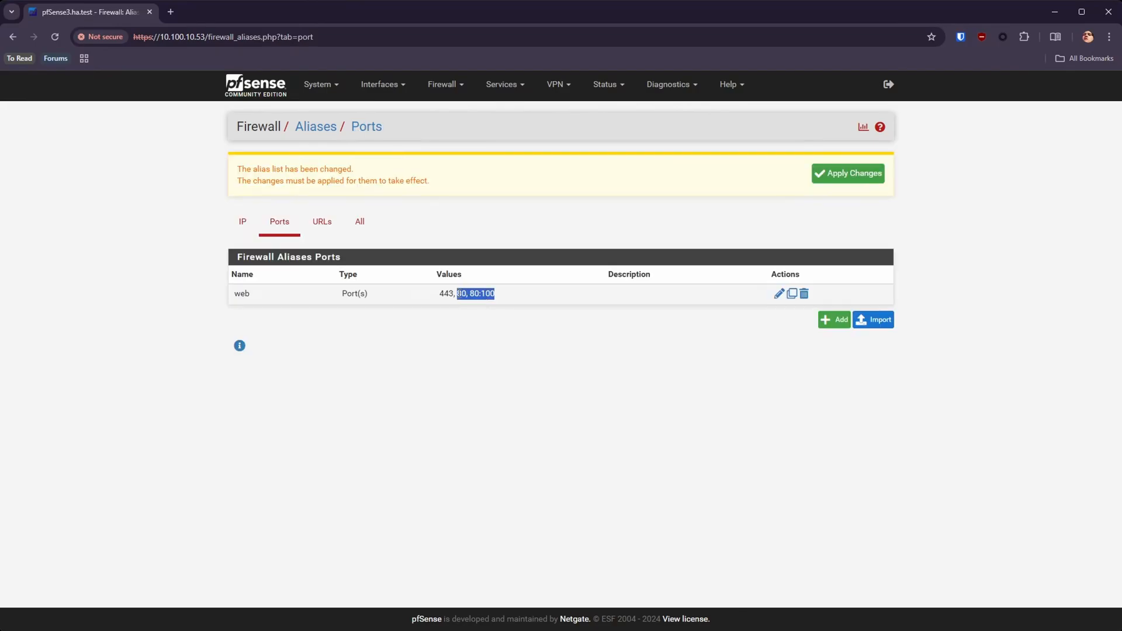
left_click(856, 179)
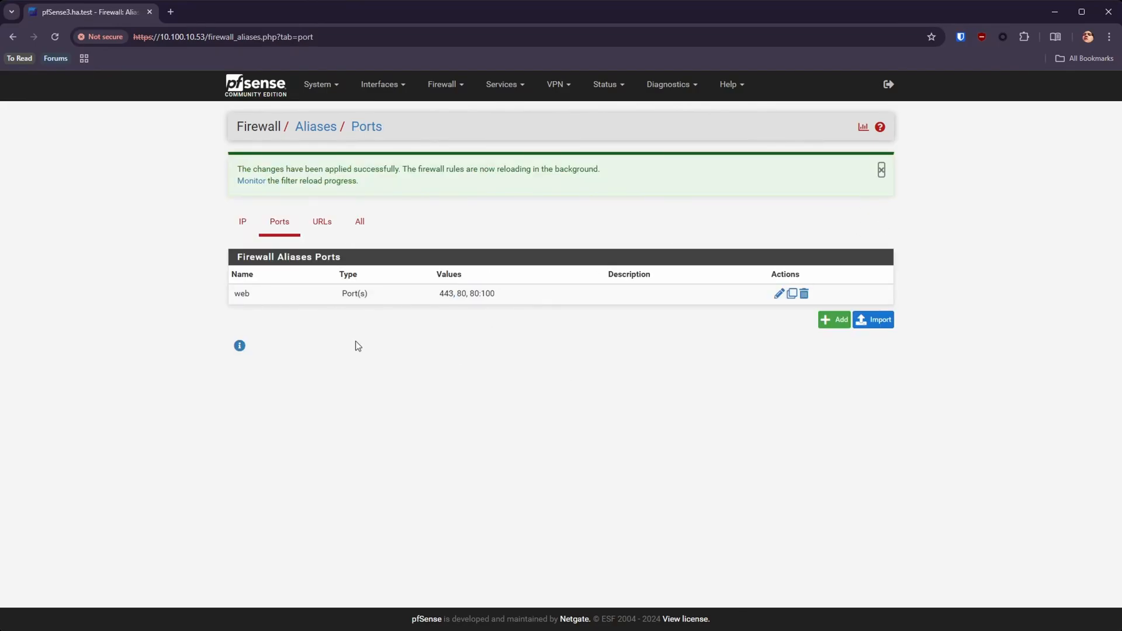
Step: Review the 80:100 range entry of the web alias, save the alias again and apply the changes
double_click(734, 291)
left_click_drag(412, 391, 337, 388)
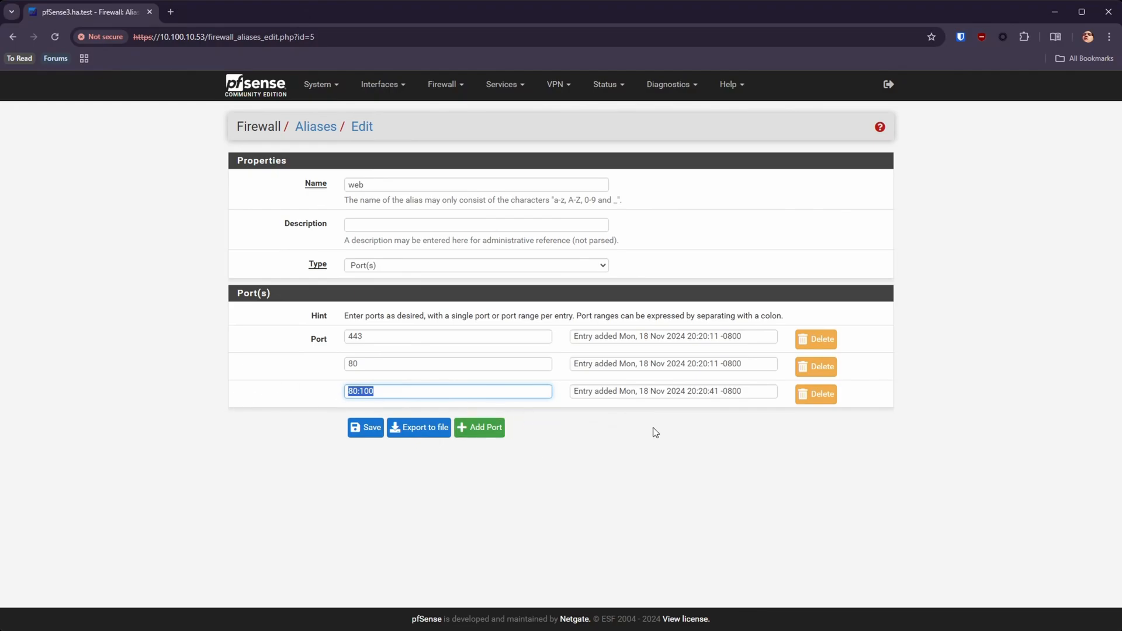
left_click(647, 474)
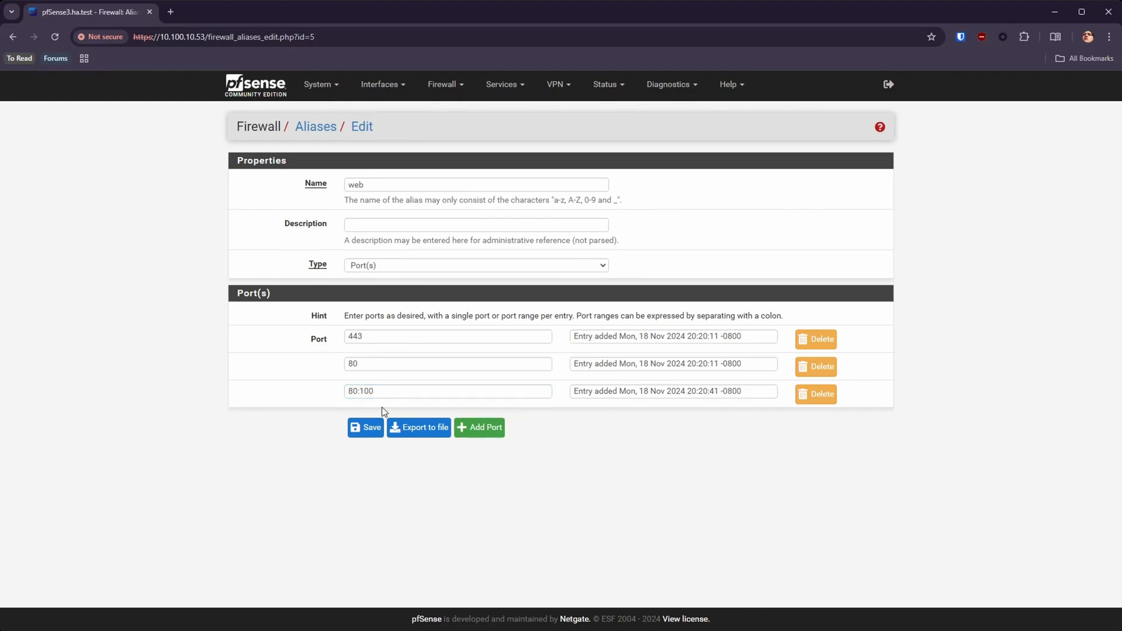
left_click_drag(383, 393, 345, 396)
left_click(358, 390)
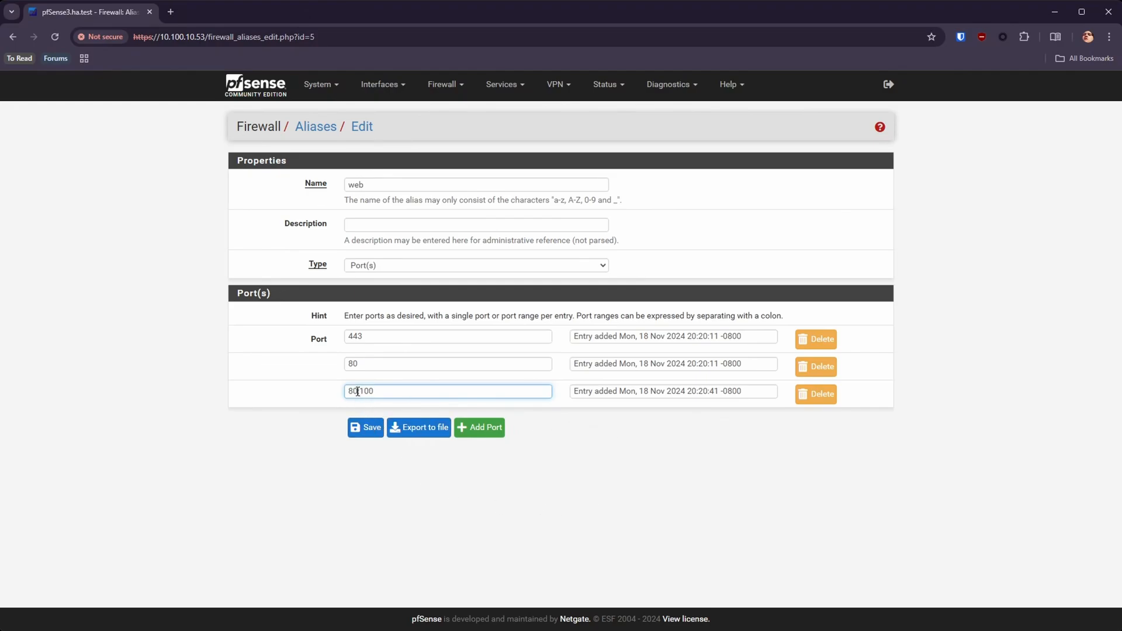
left_click_drag(404, 393, 331, 408)
left_click_drag(489, 391, 316, 391)
left_click(350, 430)
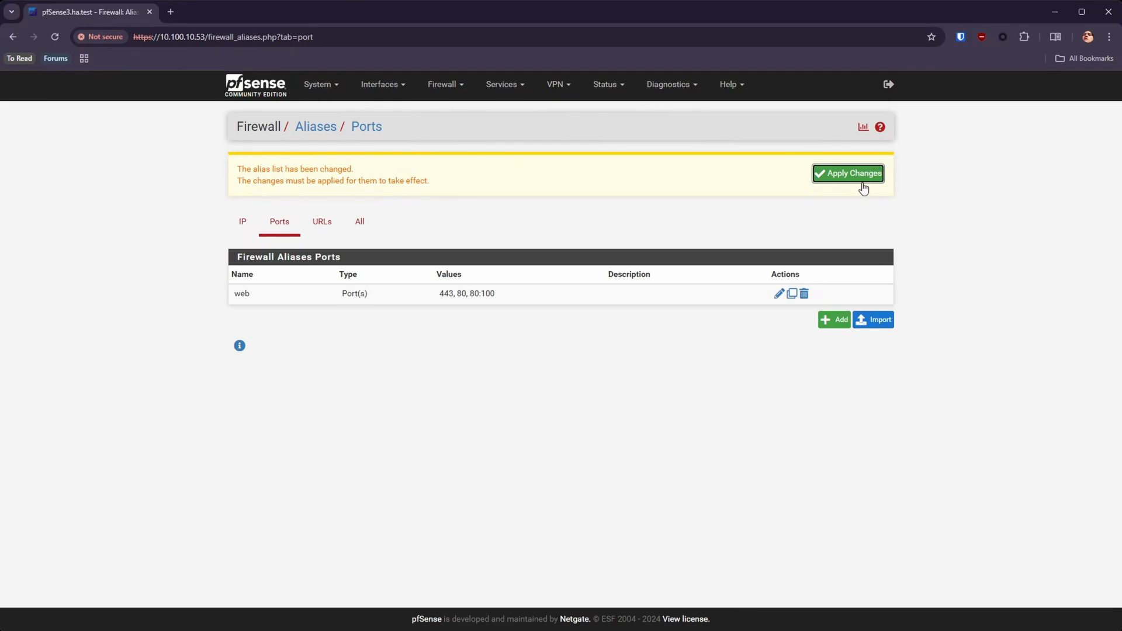
left_click(864, 186)
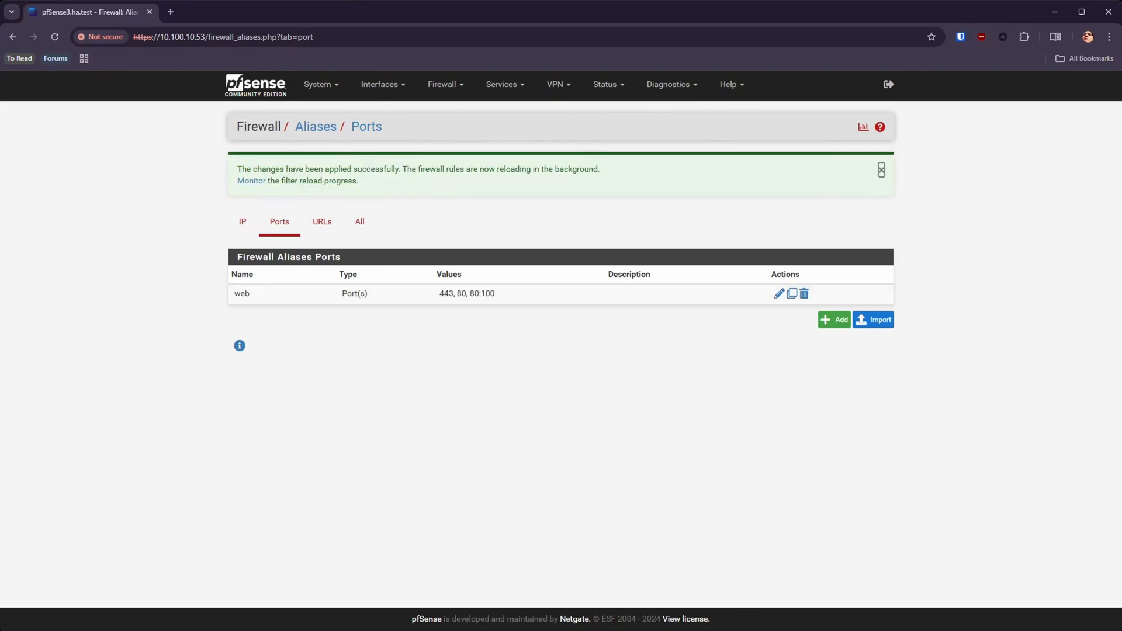
Step: Examine the URL aliases list, including the source URL and full description of pfB_PRI1_v4
left_click(321, 221)
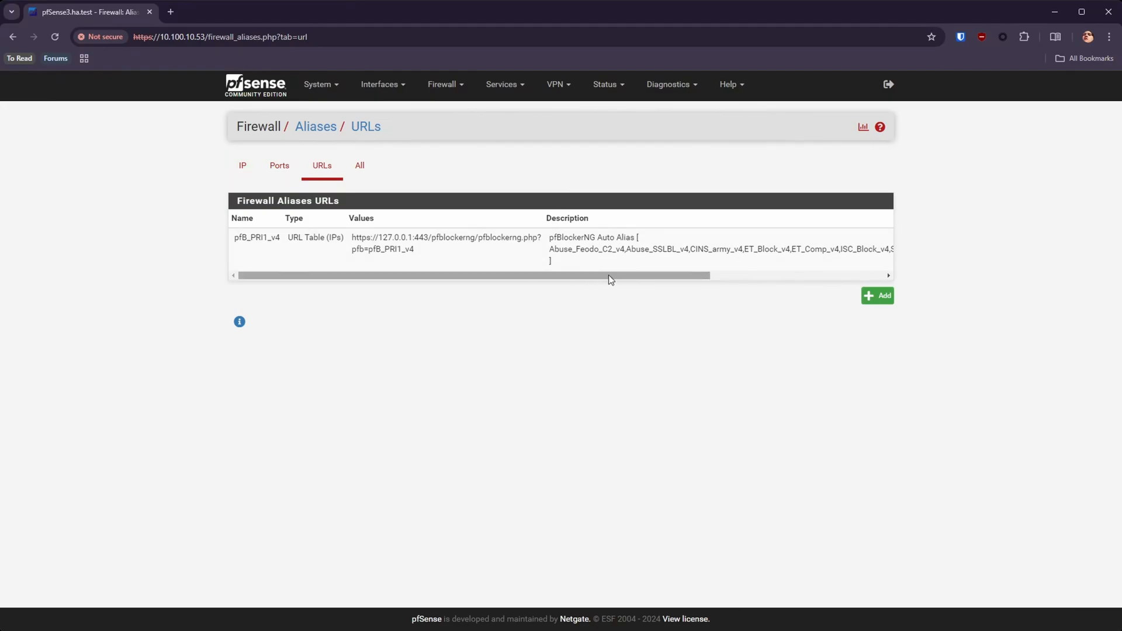
left_click_drag(609, 276, 366, 307)
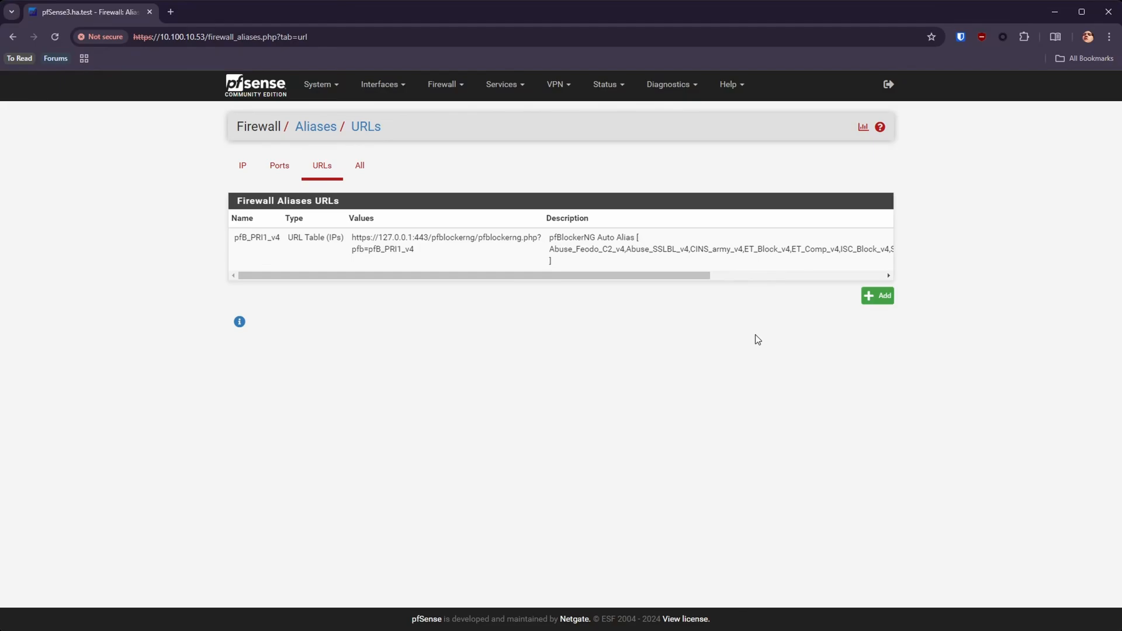
left_click_drag(609, 278, 555, 278)
left_click_drag(433, 250, 291, 280)
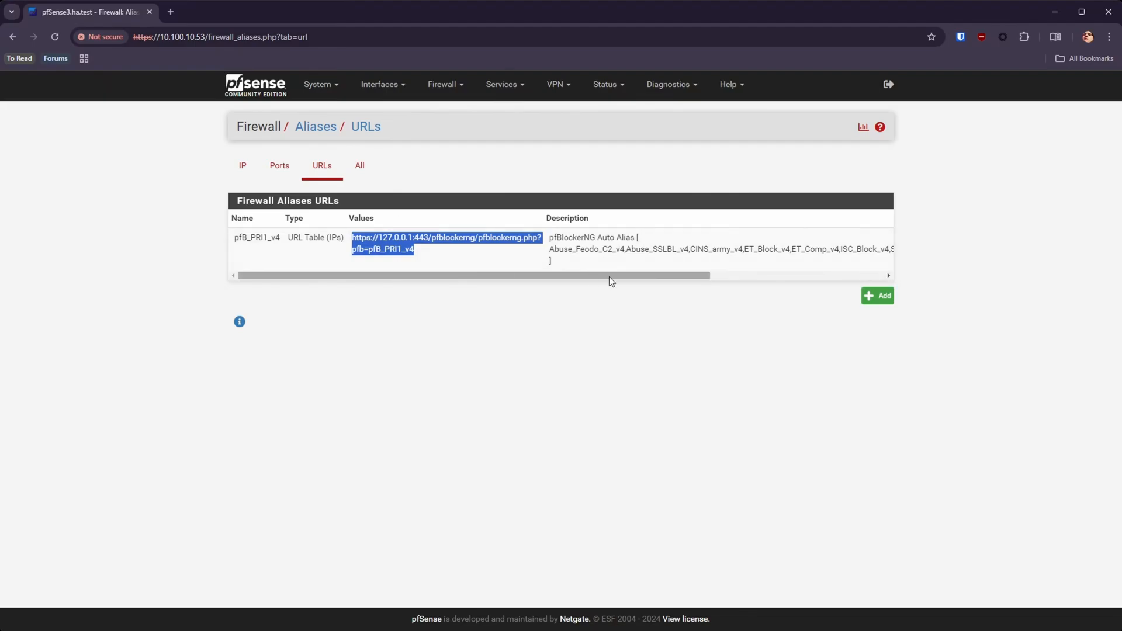
left_click_drag(608, 277, 826, 289)
Step: Open the pfB_PRI1_v4 alias, inspect its description, table URL and entry note, and return to the URL aliases list without saving
double_click(781, 246)
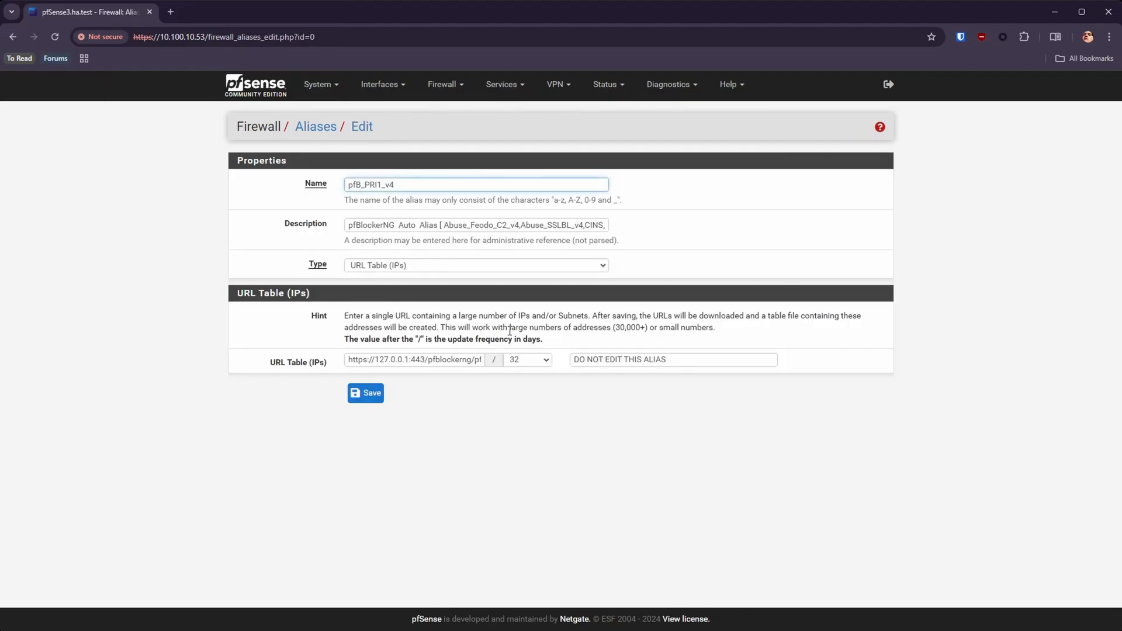
triple_click(466, 227)
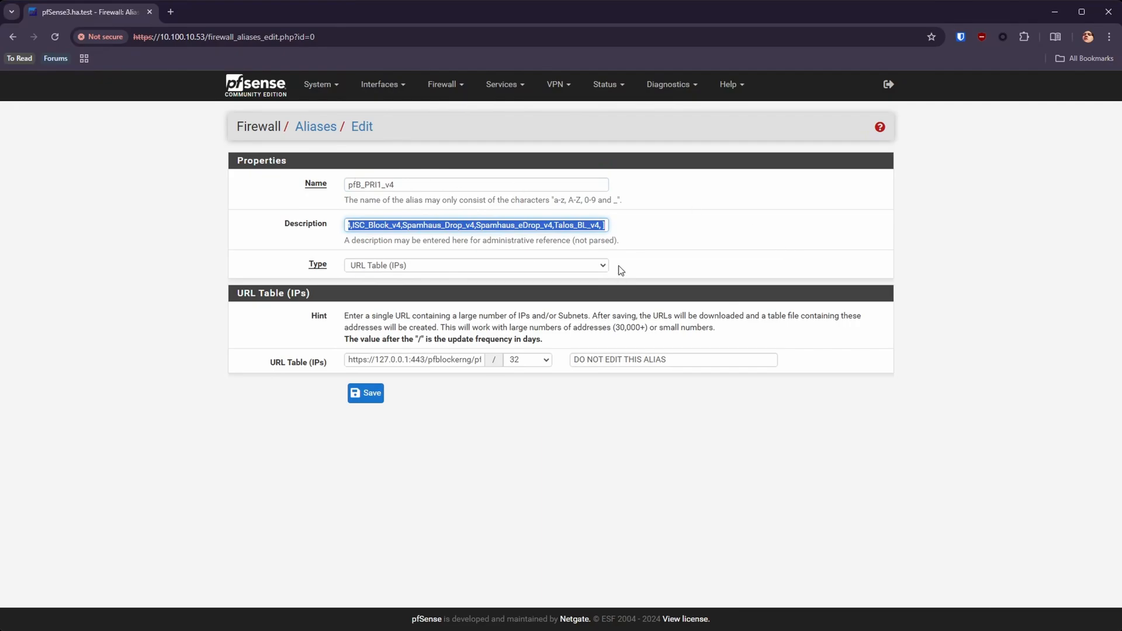
left_click_drag(701, 359, 540, 368)
left_click(703, 510)
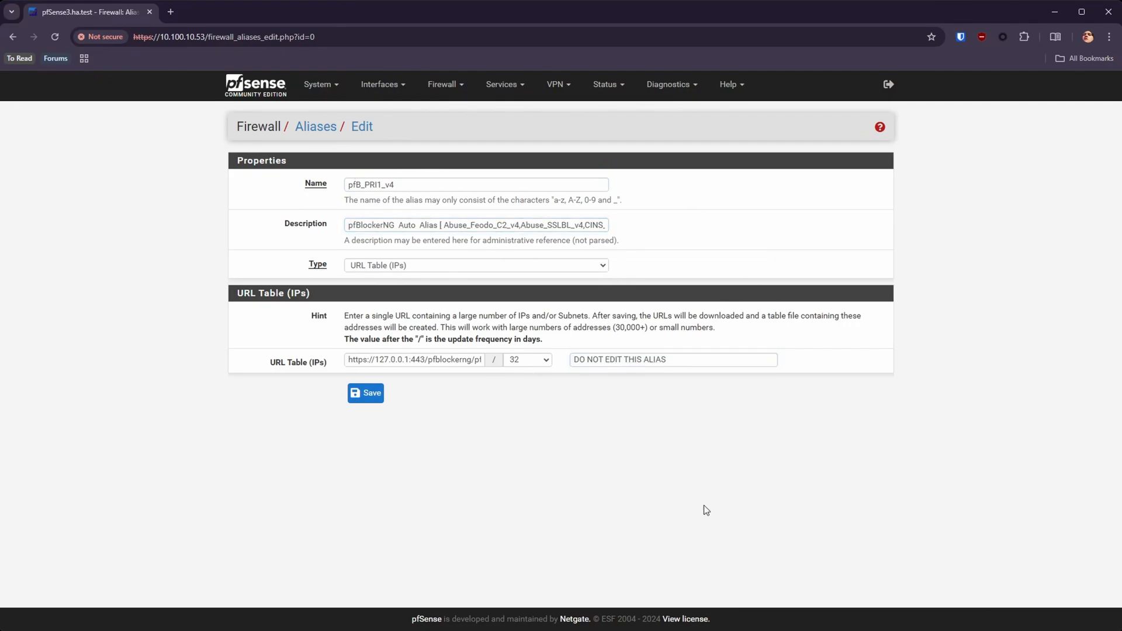
triple_click(455, 360)
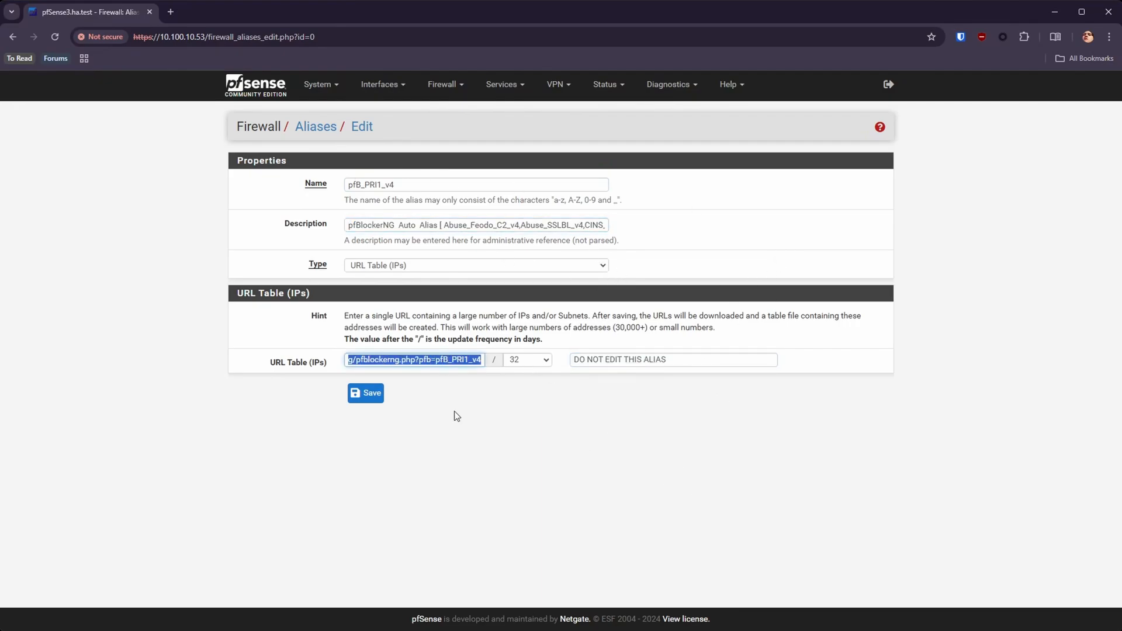
triple_click(419, 359)
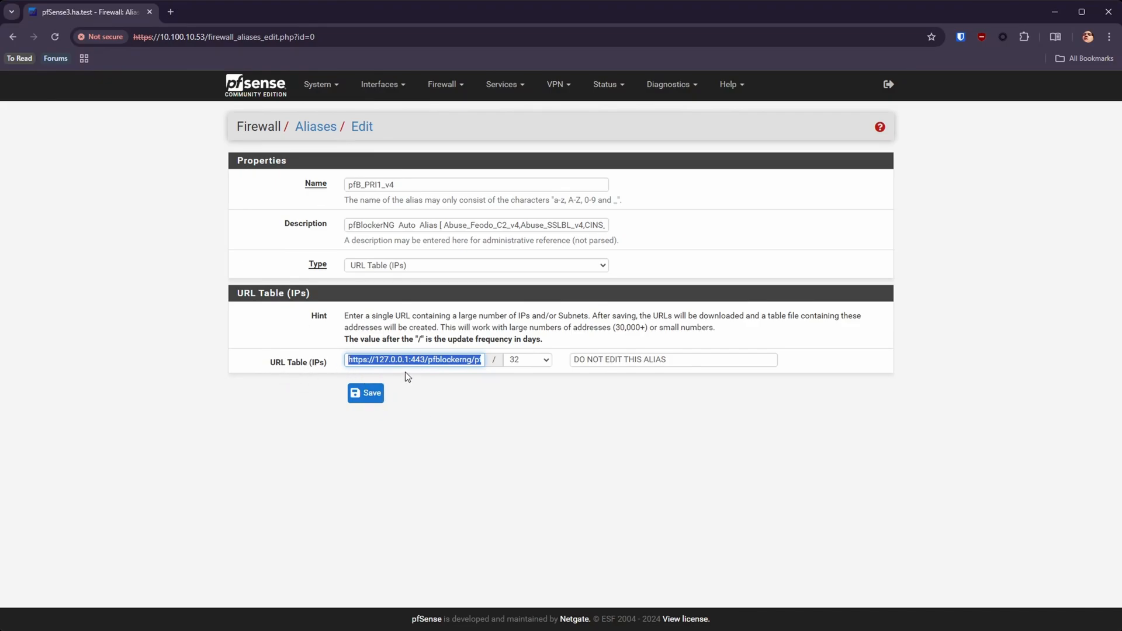
left_click(316, 123)
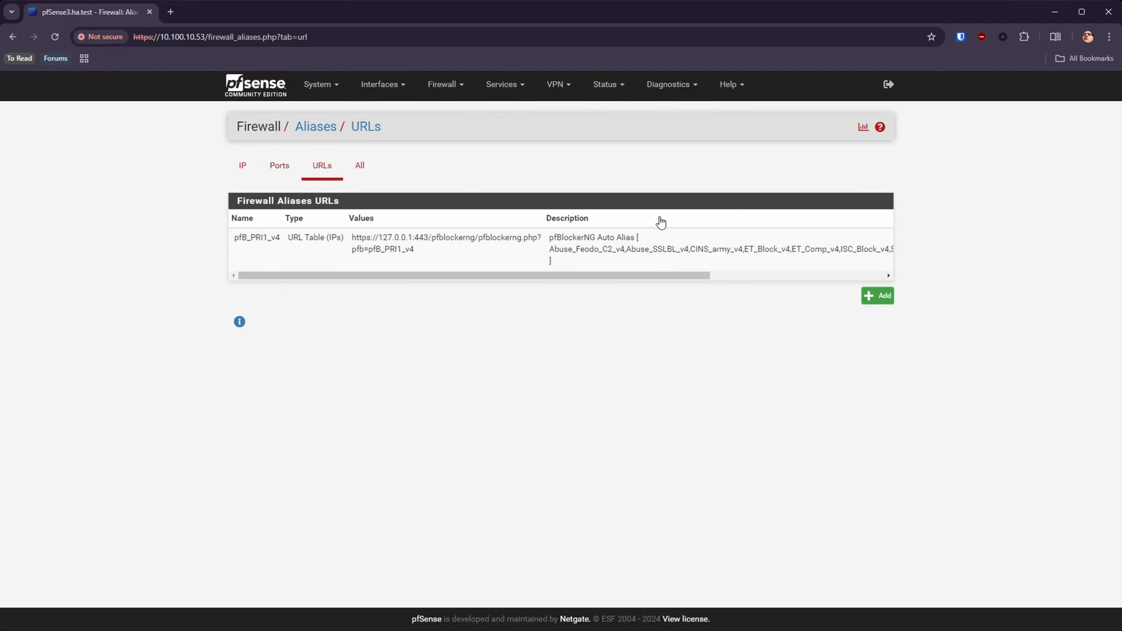
Step: Read the full description of the pfB_PRI1_v4 URL alias, and return to the IP aliases list
left_click_drag(695, 275, 313, 265)
left_click_drag(432, 275, 338, 282)
left_click_drag(451, 277, 778, 310)
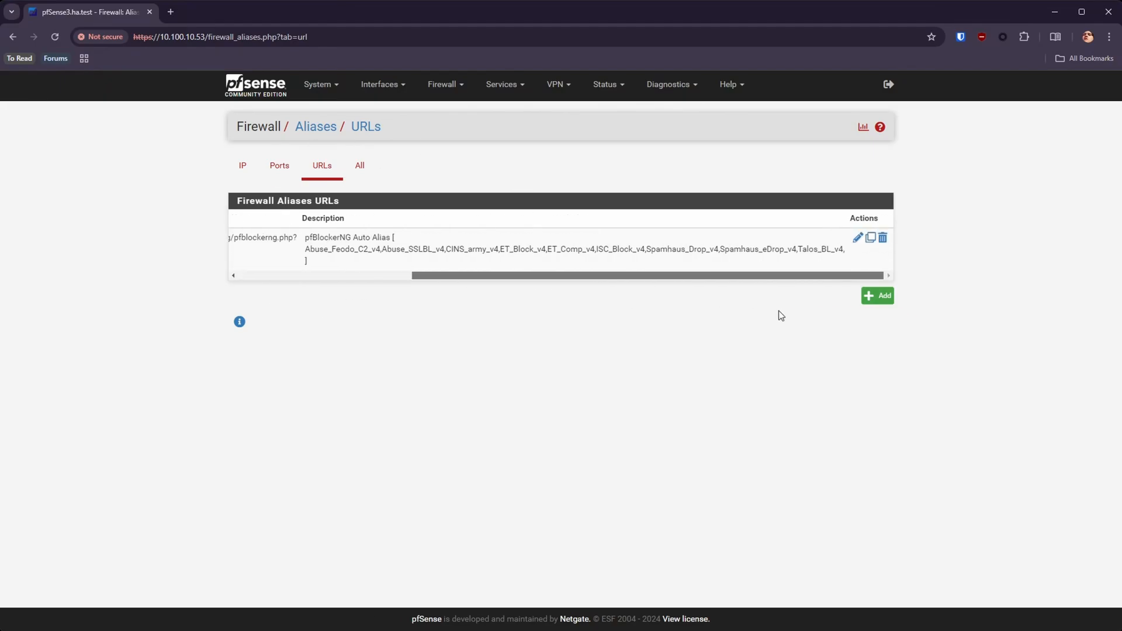
left_click(242, 166)
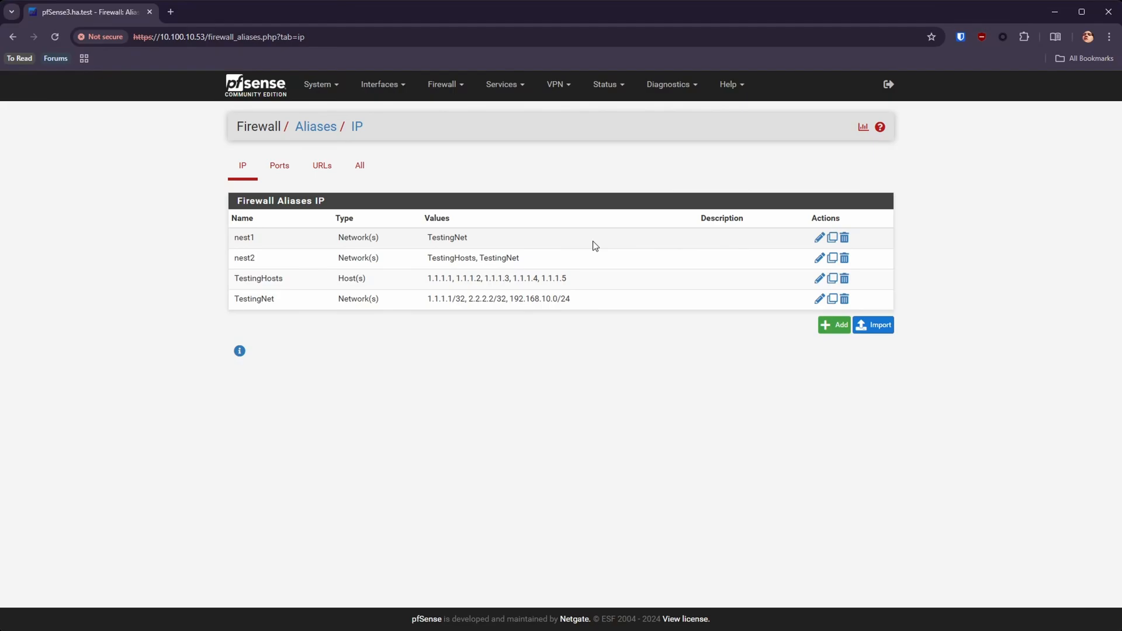
Step: Open the pfBlockerNG IPv4 summary and look at the PRI1 entry
left_click(444, 87)
left_click(451, 146)
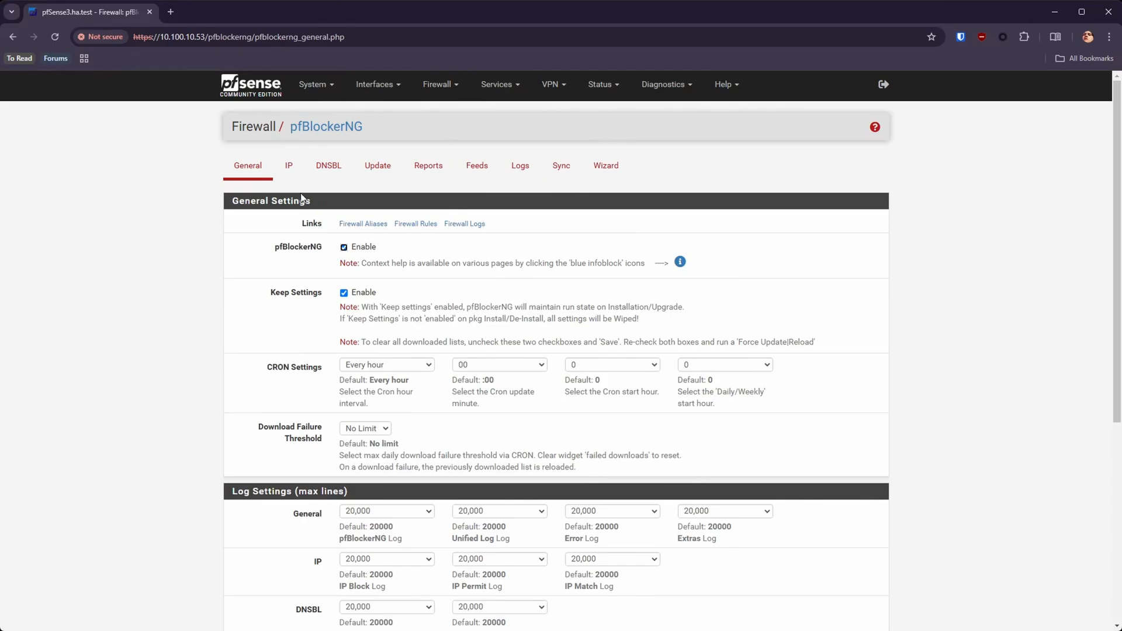
left_click(274, 176)
left_click(244, 204)
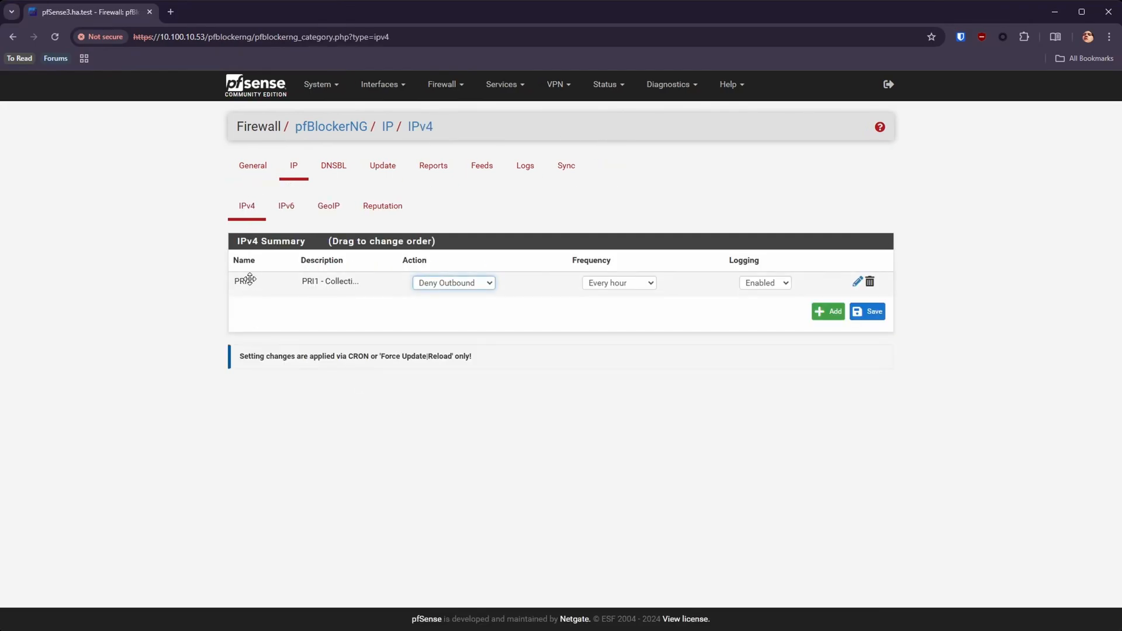
double_click(360, 280)
left_click(239, 205)
Step: Start a new IPv4 entry in pfBlockerNG and expand its Advanced Inbound Firewall Rule Settings
left_click(820, 318)
scroll(524, 382, "down", 4)
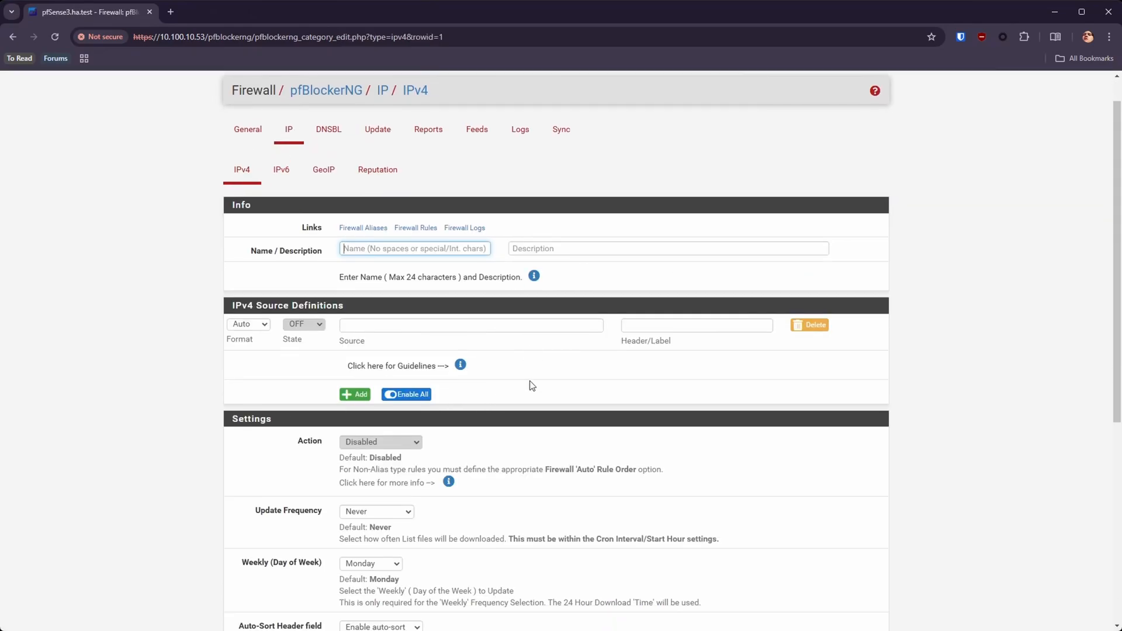
scroll(525, 382, "down", 3)
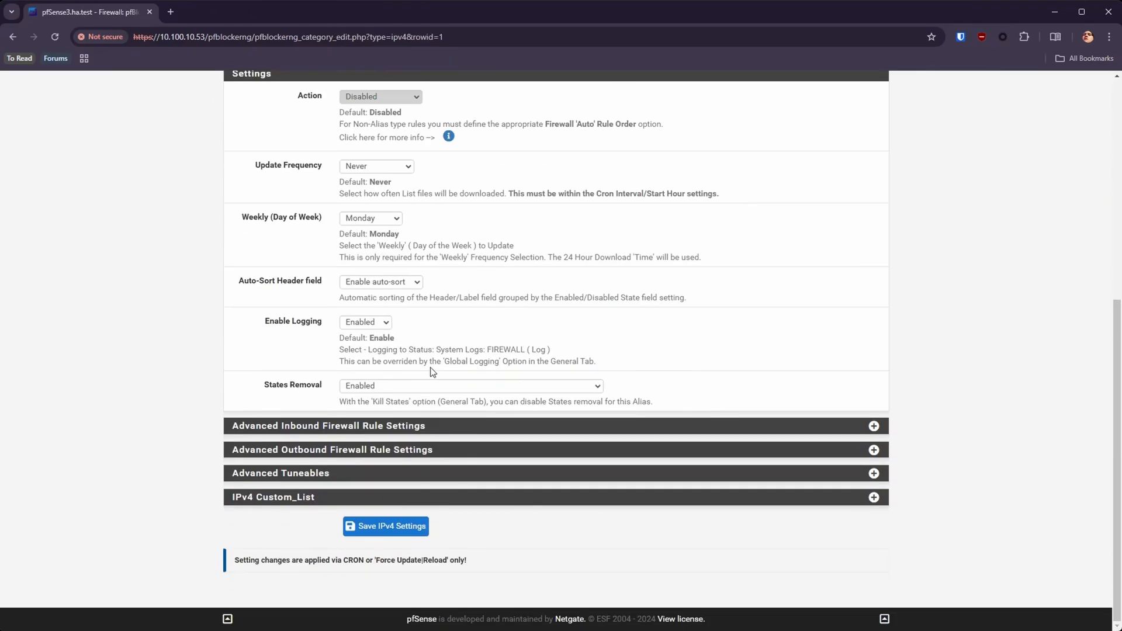
left_click(873, 426)
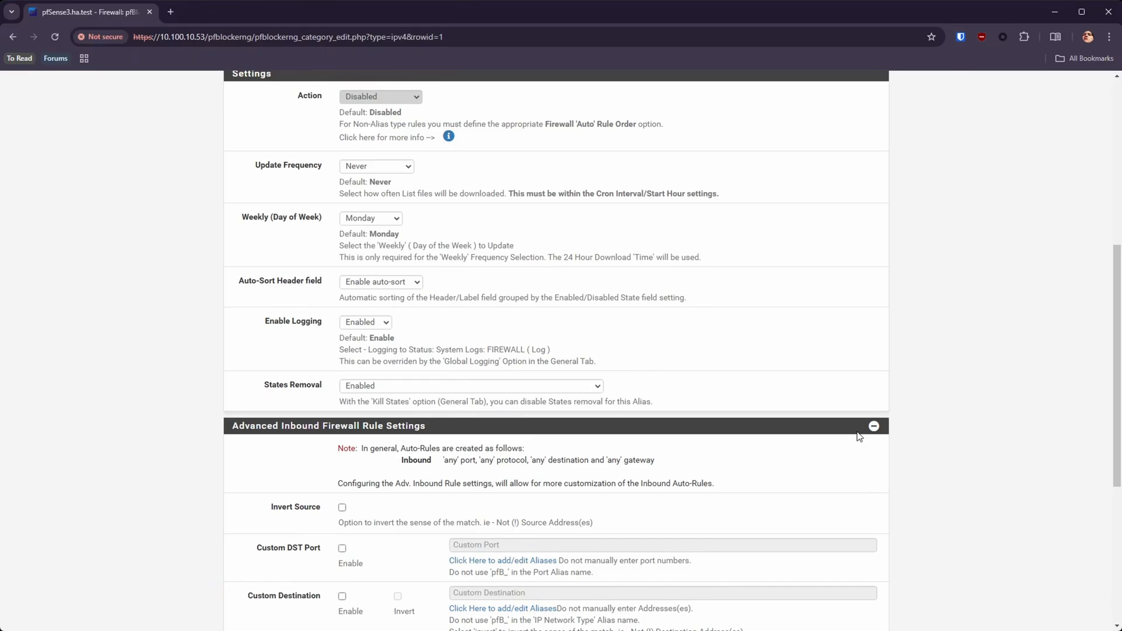
scroll(421, 252, "up", 5)
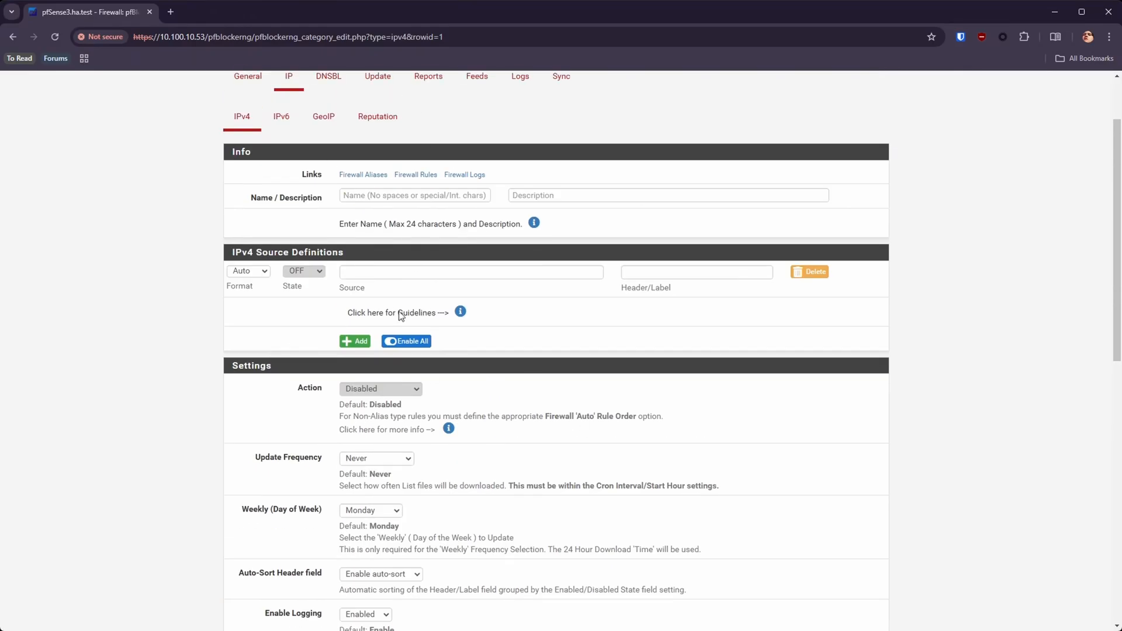
scroll(432, 461, "down", 10)
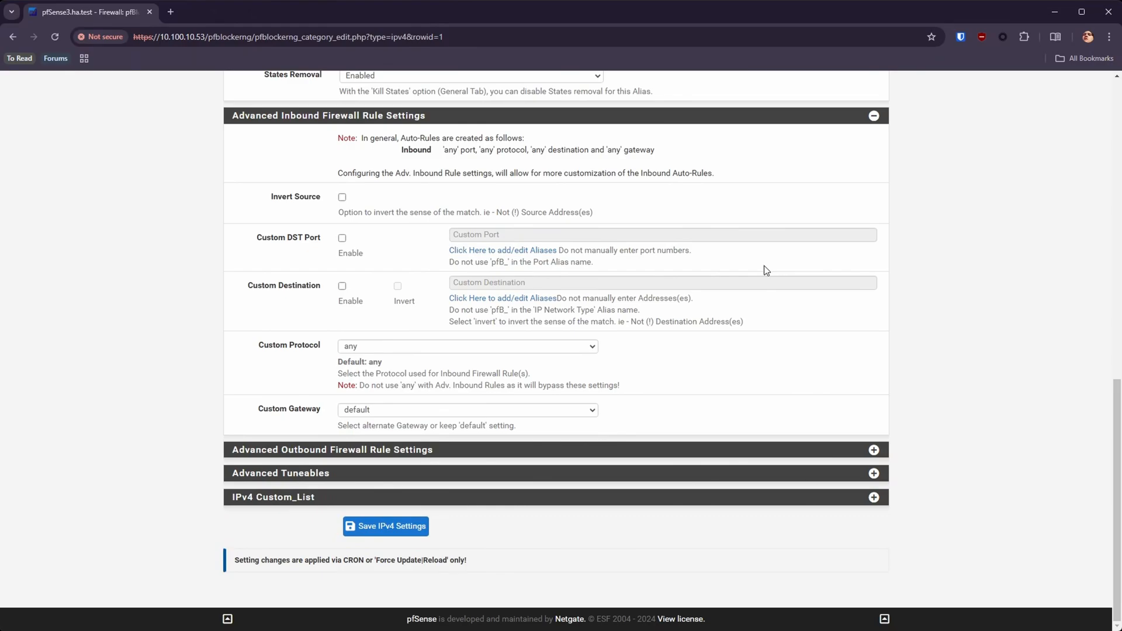
Step: Enable Custom Destination for the inbound rules, look up aliases matching "test", and highlight the note against manually entering addresses
left_click(341, 287)
left_click(506, 283)
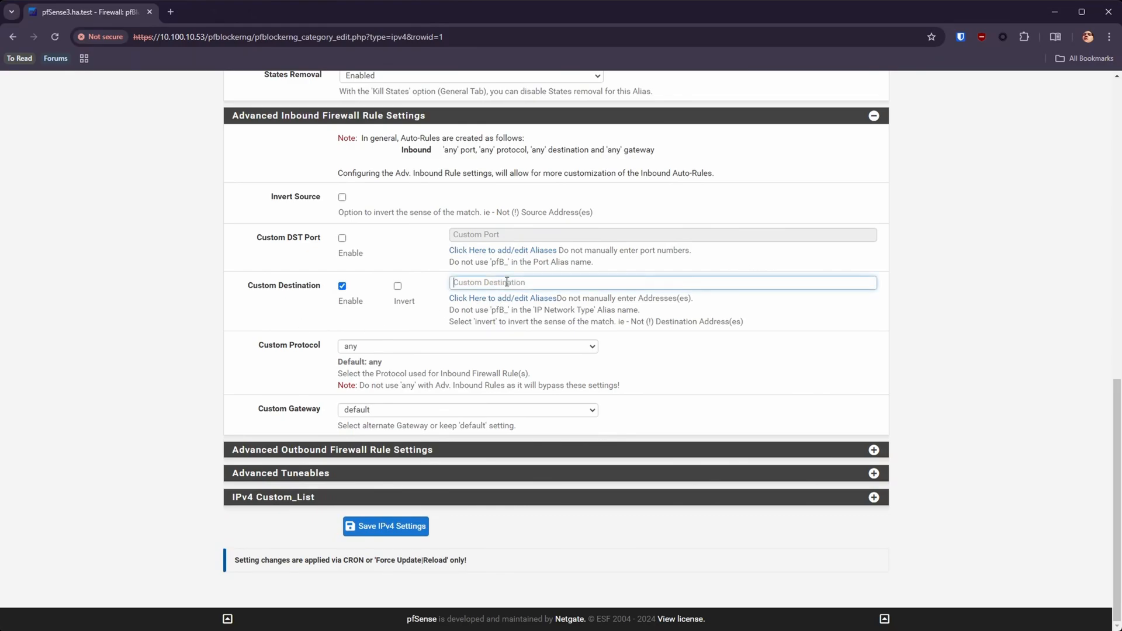
type("test")
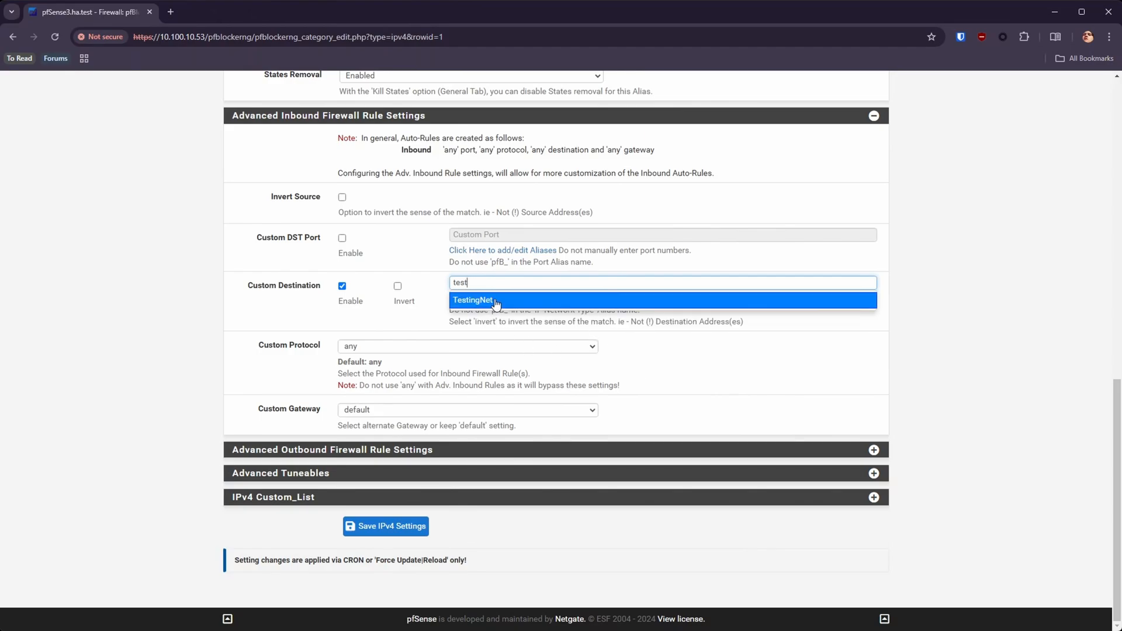
key("BackSpace")
key("BackSpace")
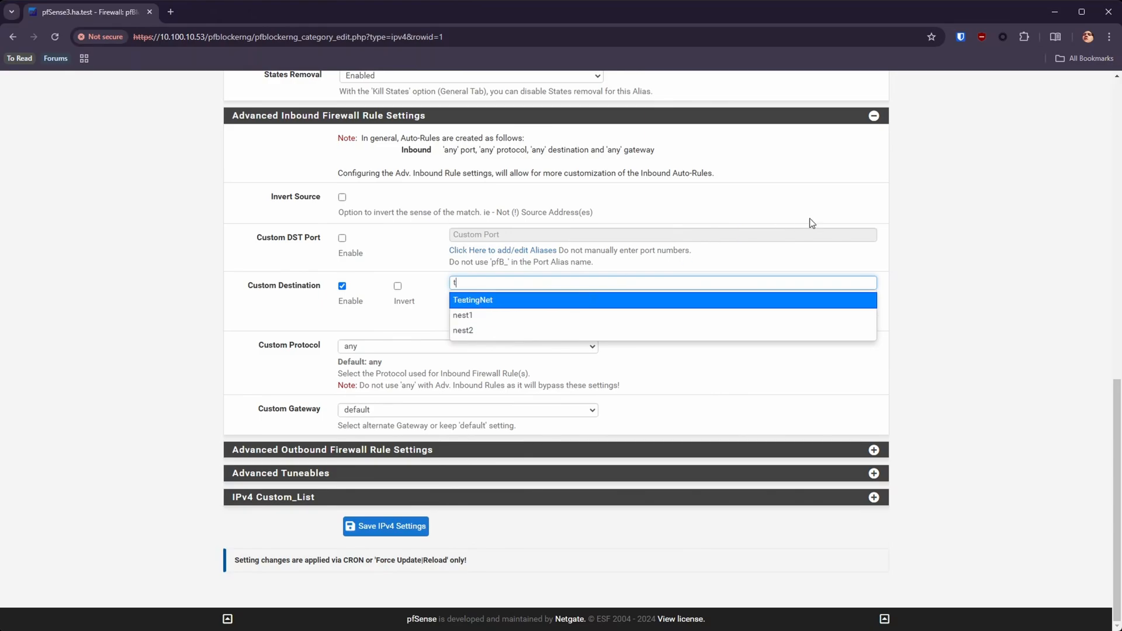
left_click(916, 221)
left_click_drag(713, 299, 558, 298)
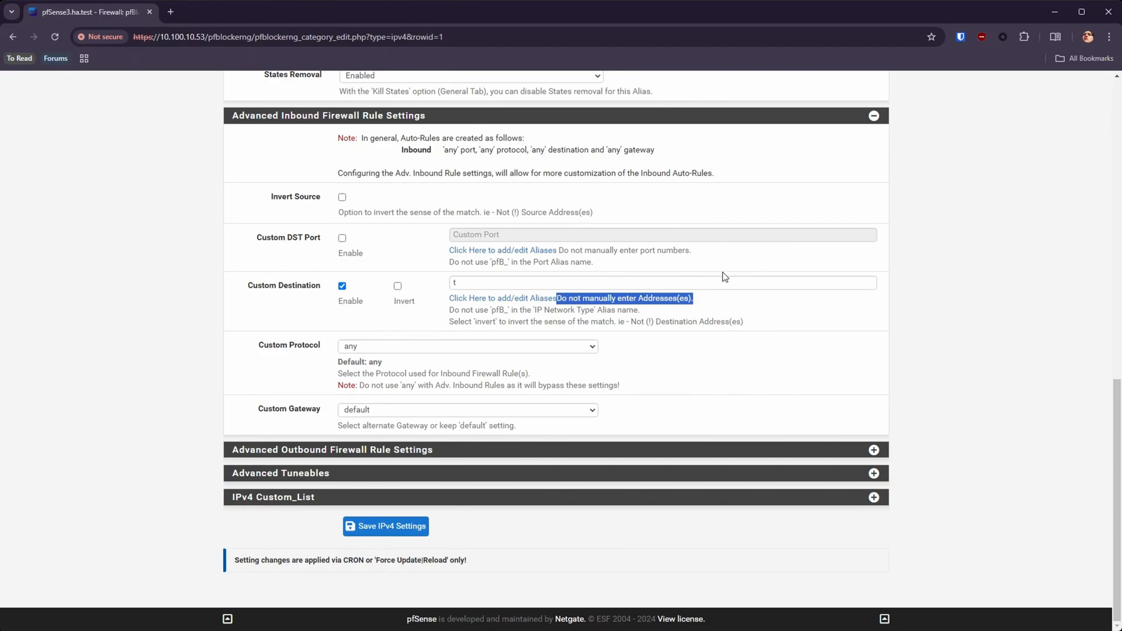
left_click(694, 285)
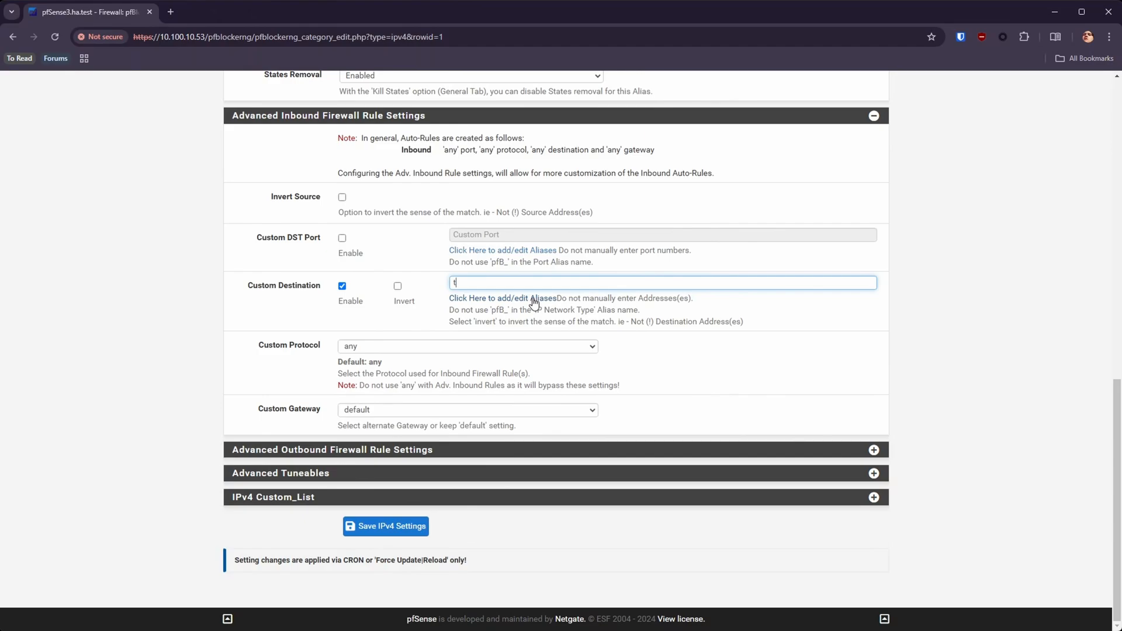
type("es")
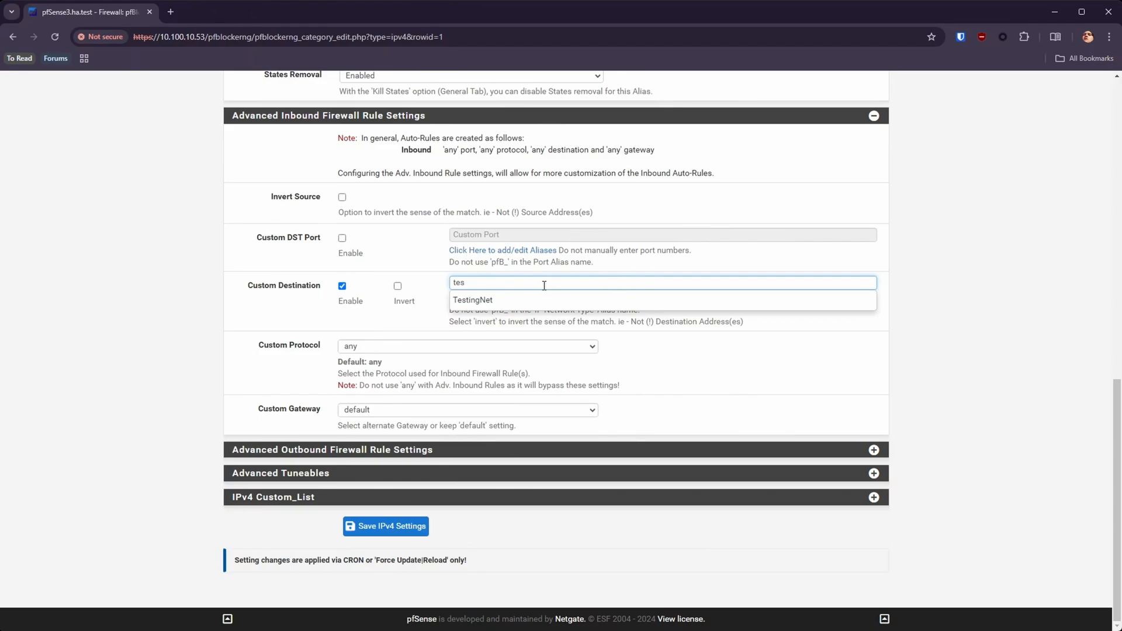
left_click(1014, 252)
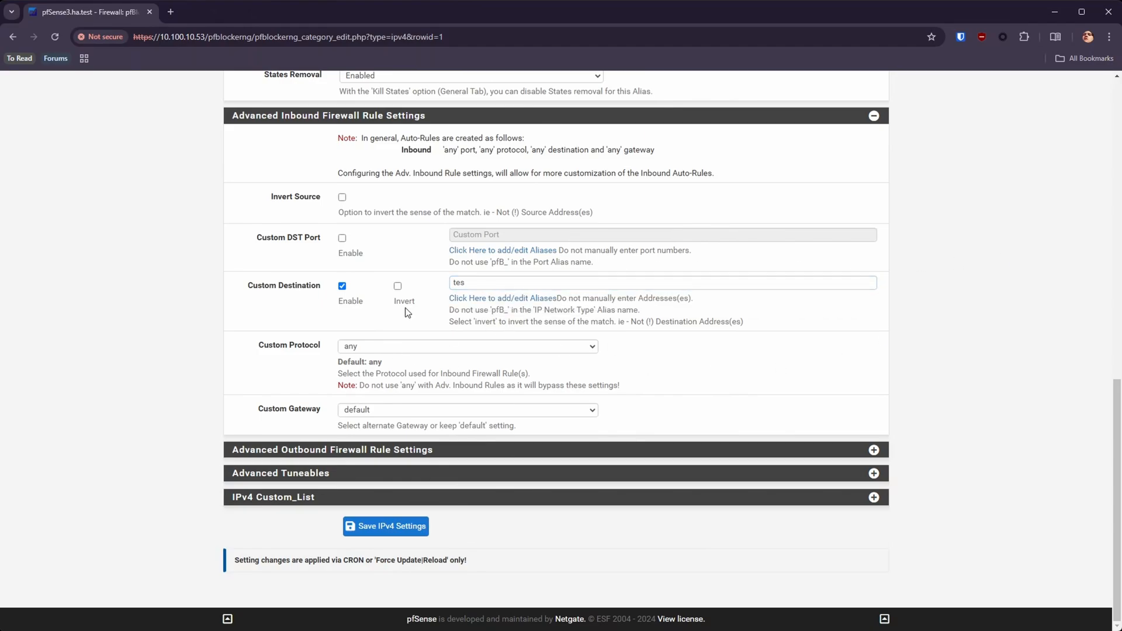
Step: Enable Custom DST Port, try looking up a port alias with "tes", and clear the port entry
left_click(342, 238)
left_click(494, 235)
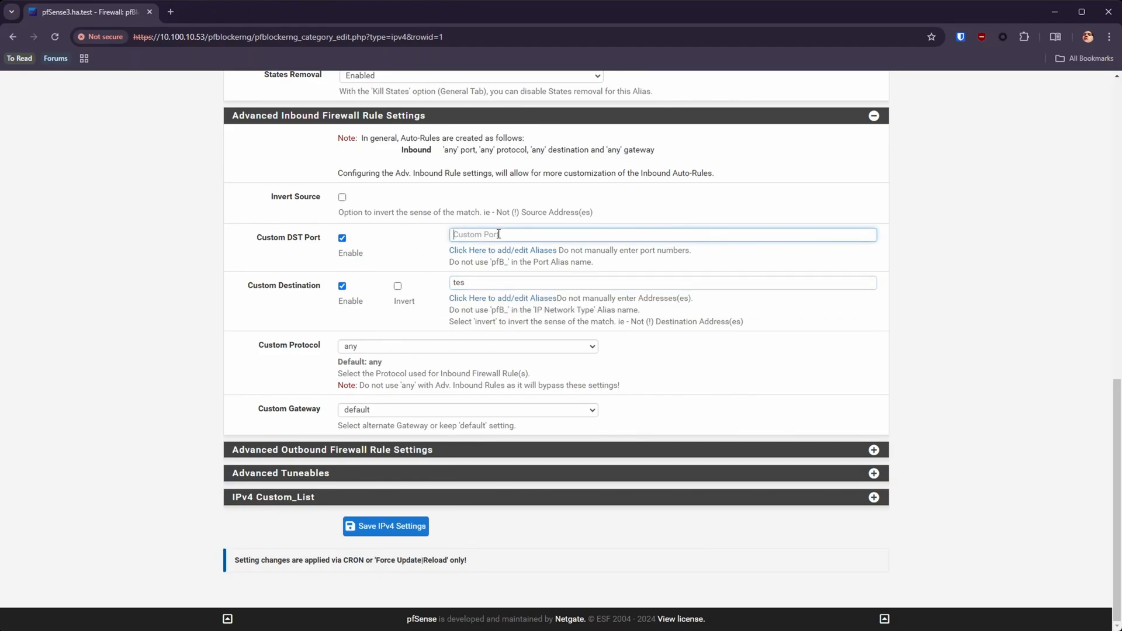
type("tes")
key("BackSpace")
key("BackSpace")
key("BackSpace")
scroll(579, 235, "up", 15)
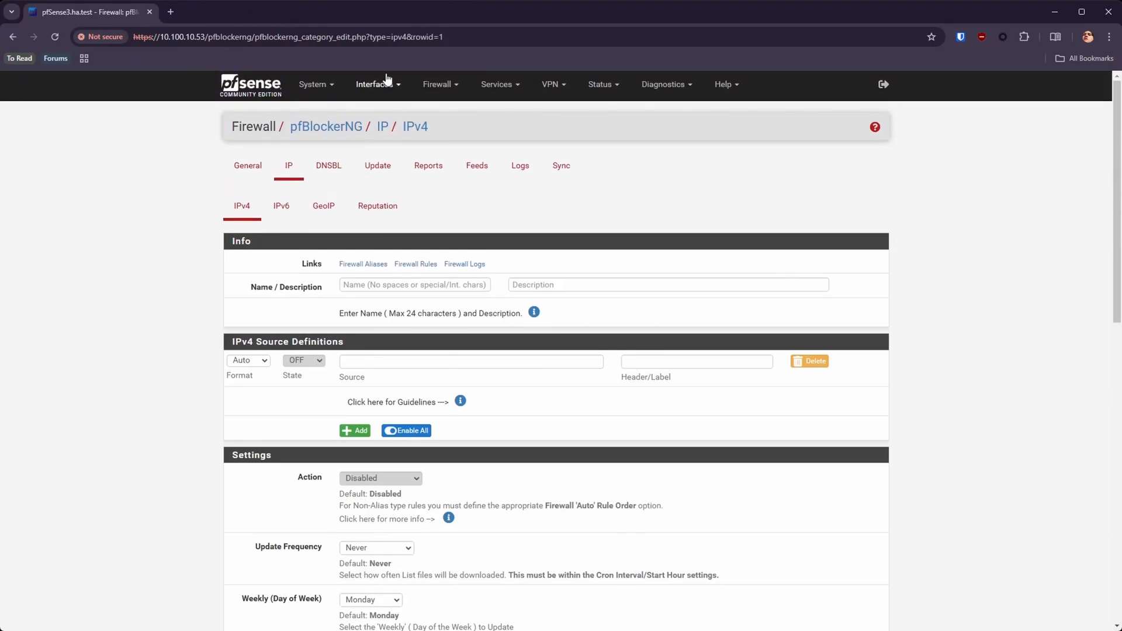
Step: Leave the IPv4 entry unsaved and check the port alias's name in the Ports aliases list
left_click(440, 84)
left_click(439, 111)
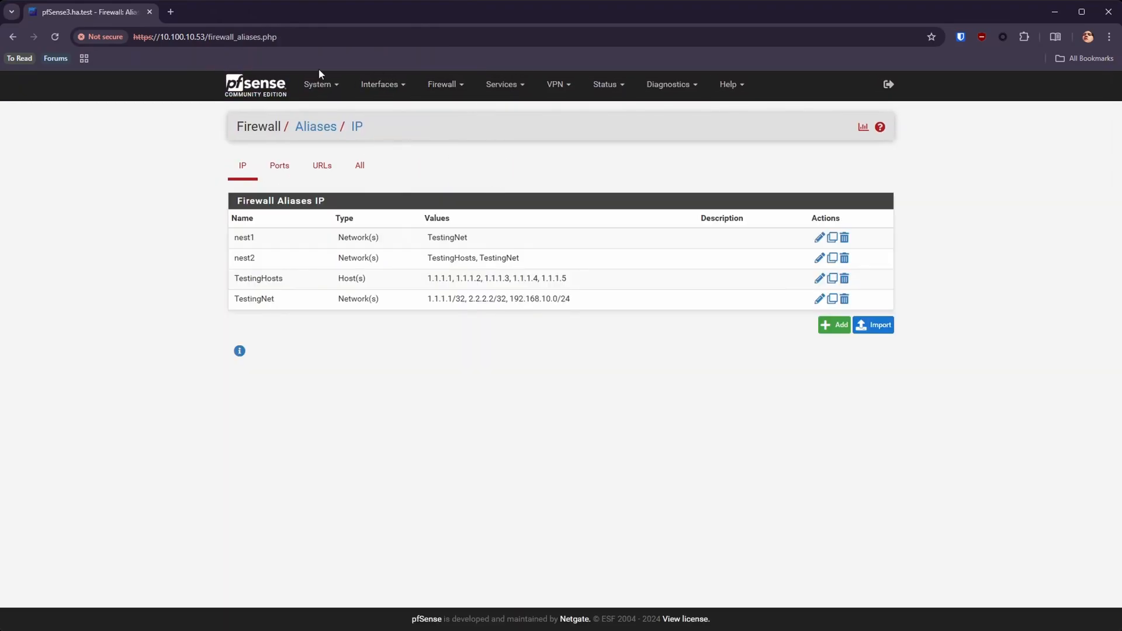
left_click(279, 166)
Step: Return to pfBlockerNG's IPv4 summary, start another new entry, and expand its Advanced Inbound Firewall Rule Settings
left_click(442, 84)
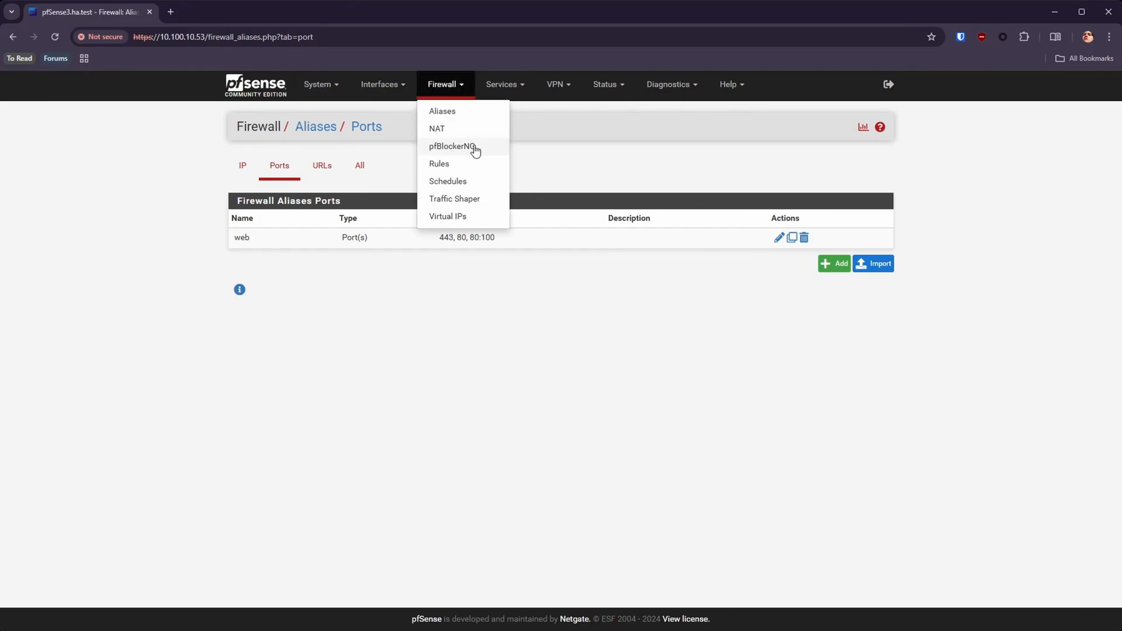
left_click(474, 146)
scroll(533, 381, "down", 10)
scroll(446, 403, "up", 10)
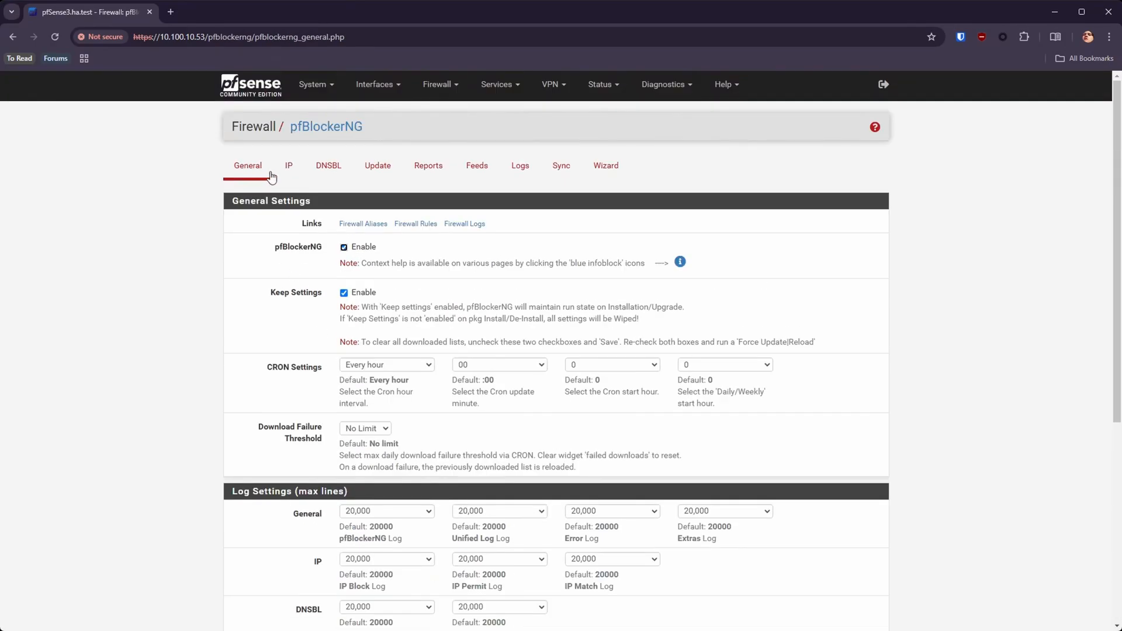
left_click(288, 166)
left_click(246, 206)
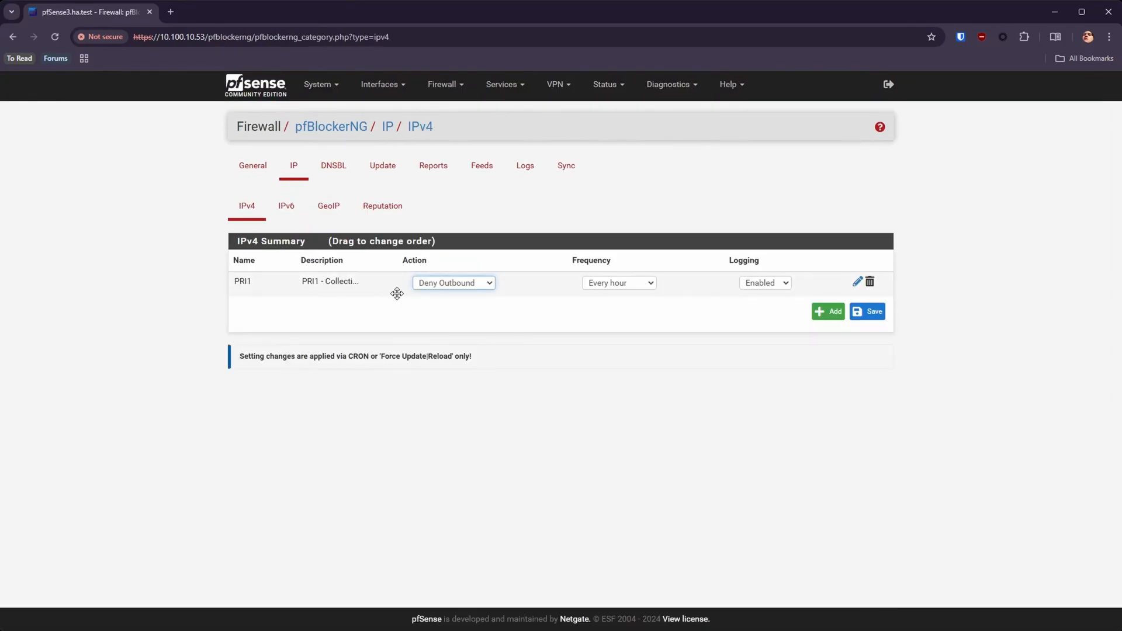
left_click(823, 317)
scroll(475, 453, "down", 5)
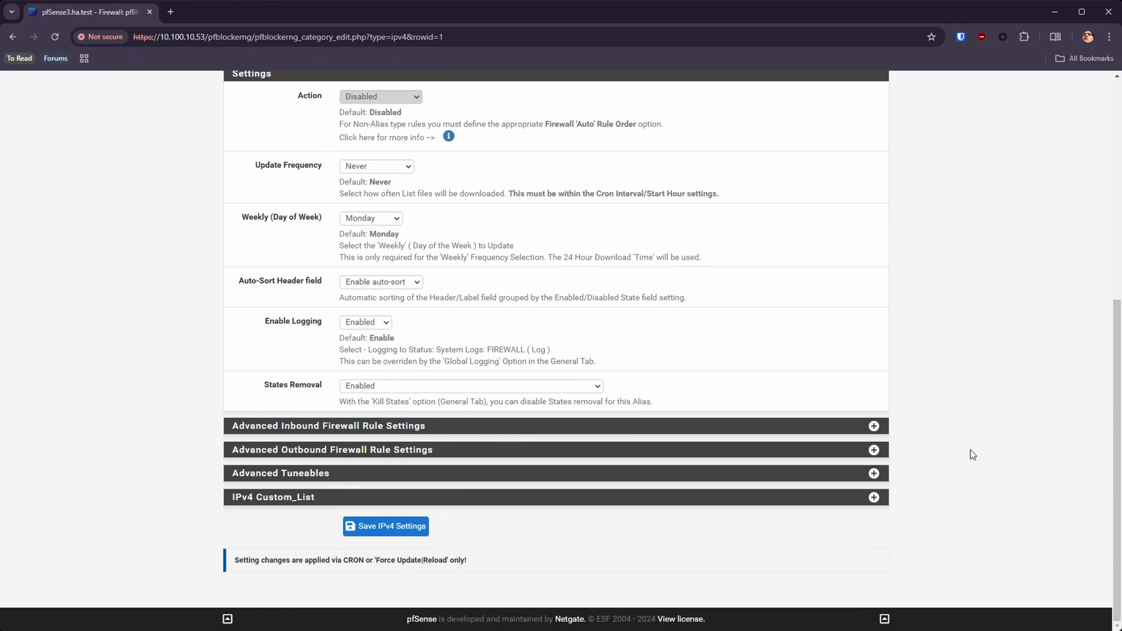
left_click(874, 426)
scroll(876, 409, "down", 5)
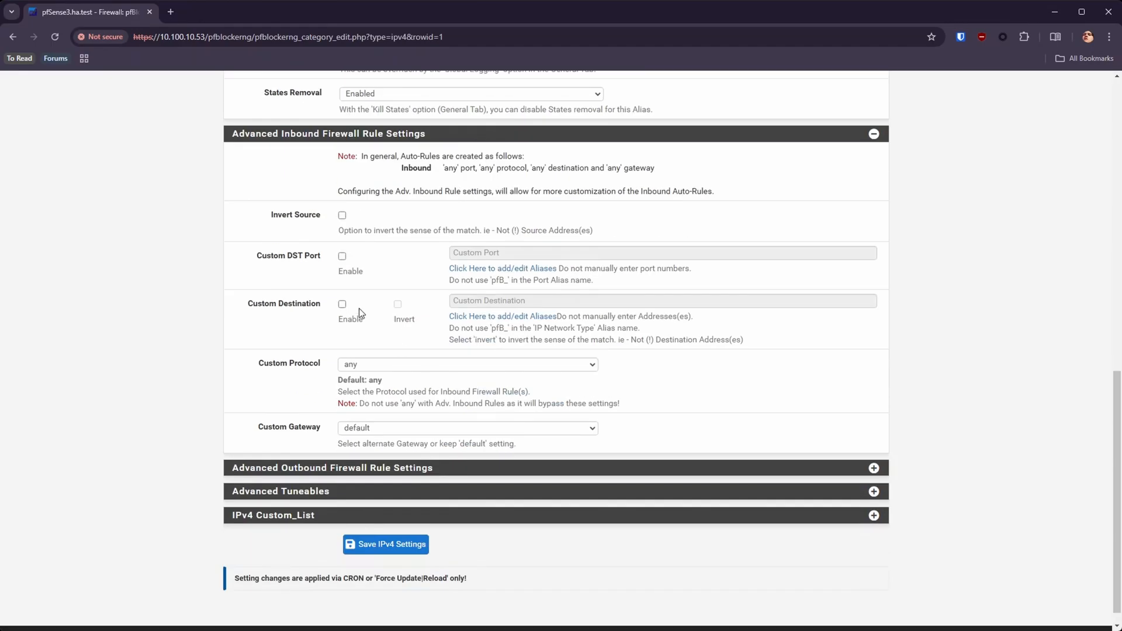
Step: Enable Custom DST Port for the inbound rules and enter the web alias as the port
left_click(342, 256)
left_click(460, 259)
type("web")
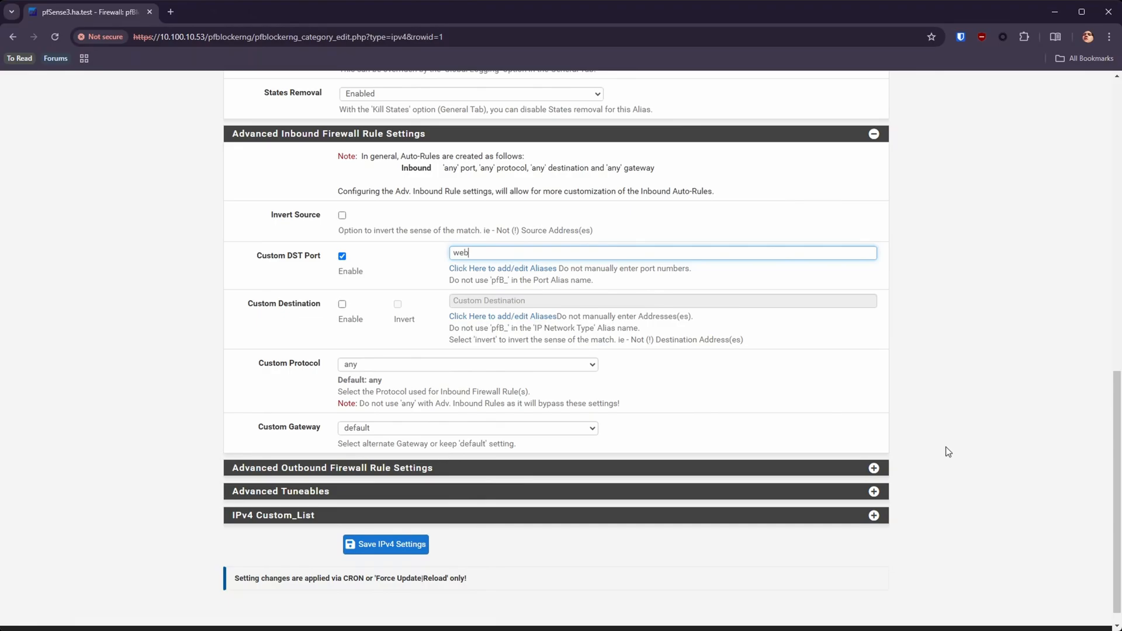
Step: Leave the IPv4 entry unsaved, briefly open the firewall rules, and return to the IP aliases list
scroll(946, 451, "up", 15)
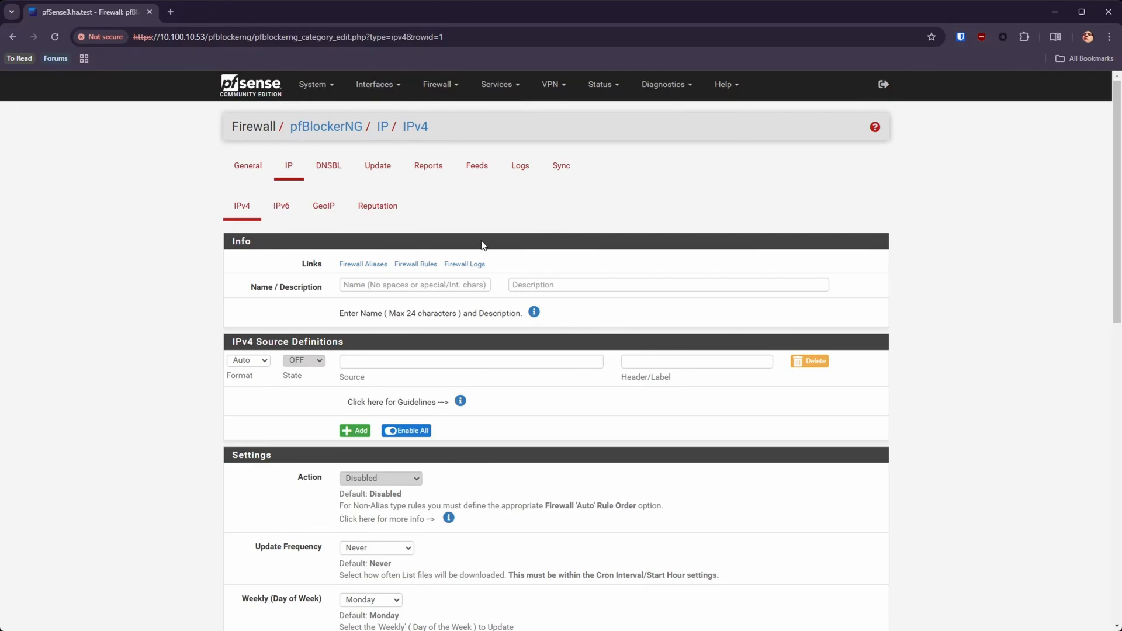
left_click(439, 84)
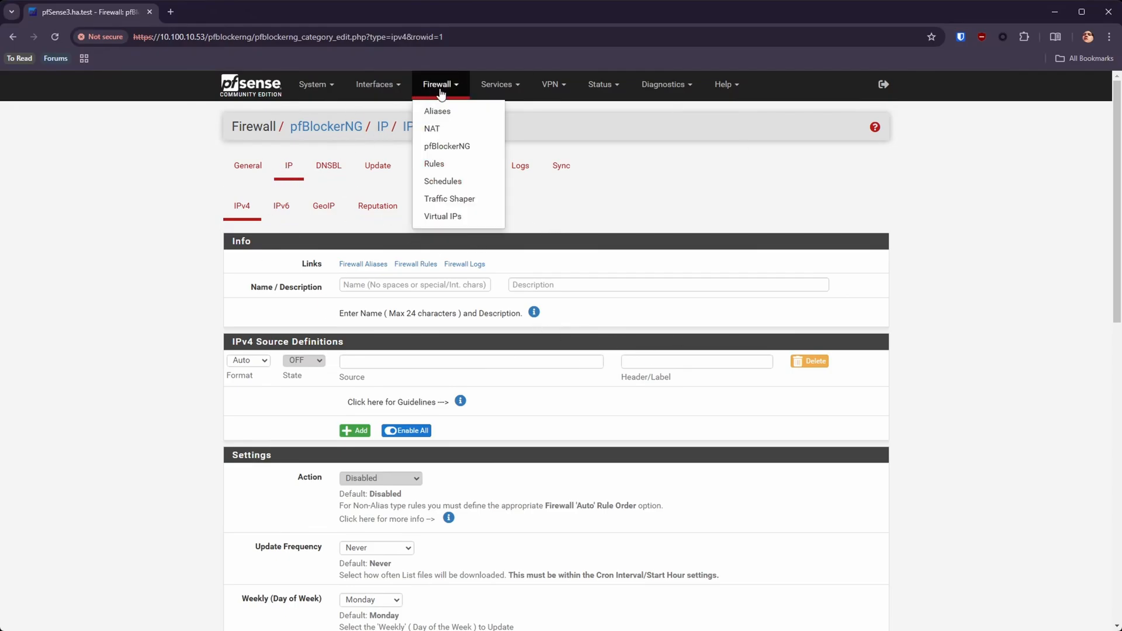
left_click(435, 164)
left_click(444, 84)
left_click(446, 112)
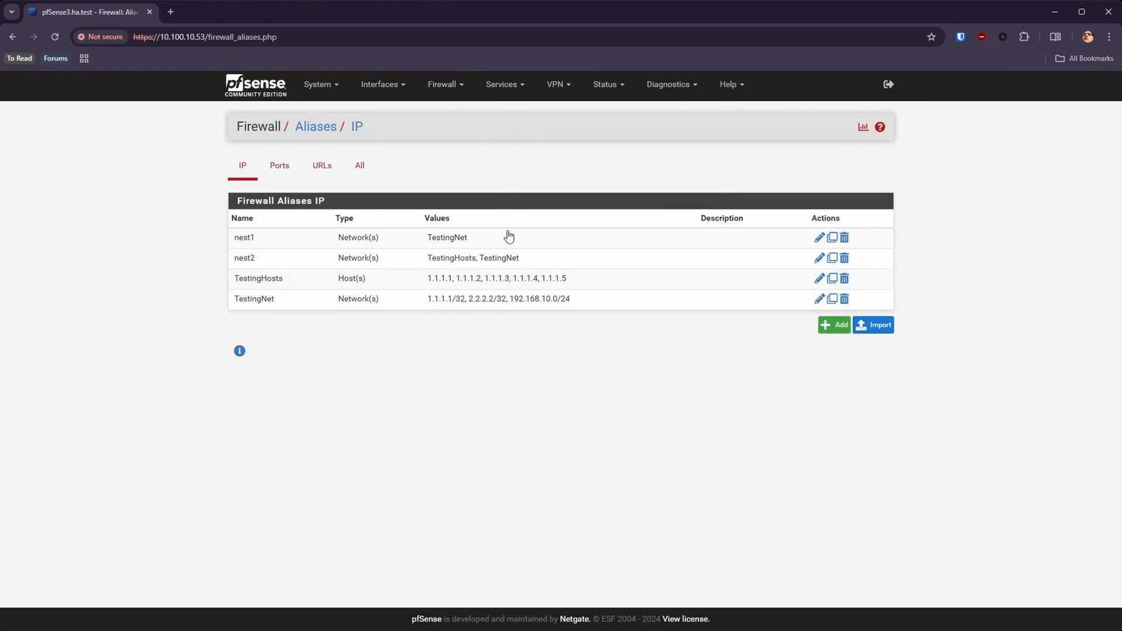